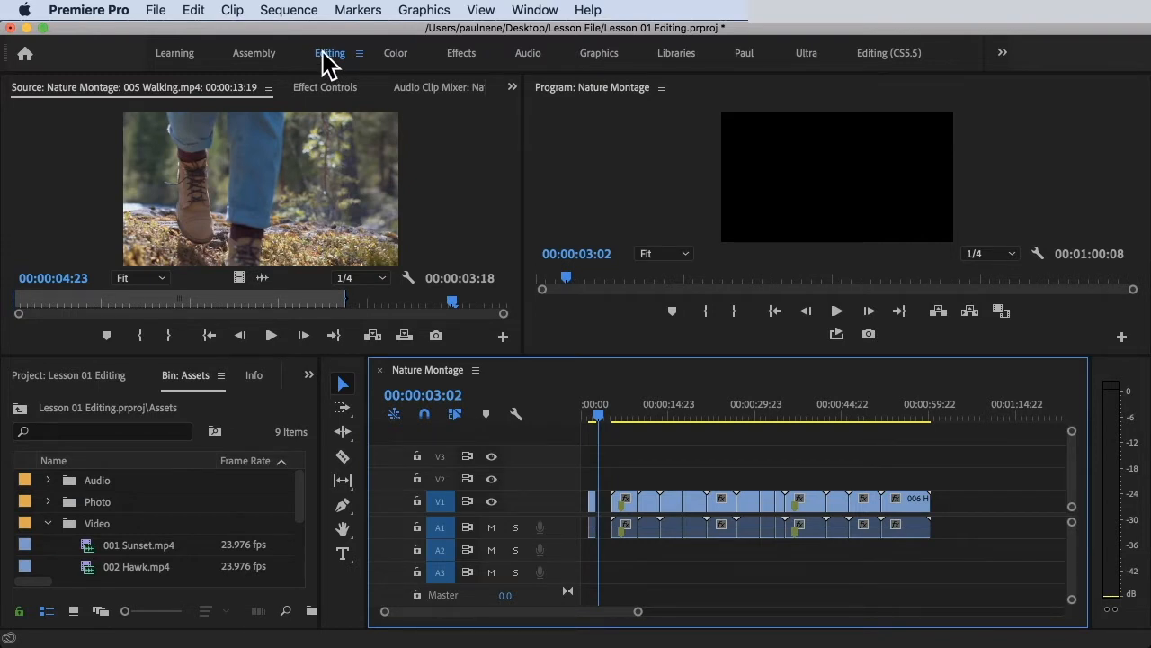
Switch to the Editing workspace
left_click(544, 10)
mouse_move(558, 37)
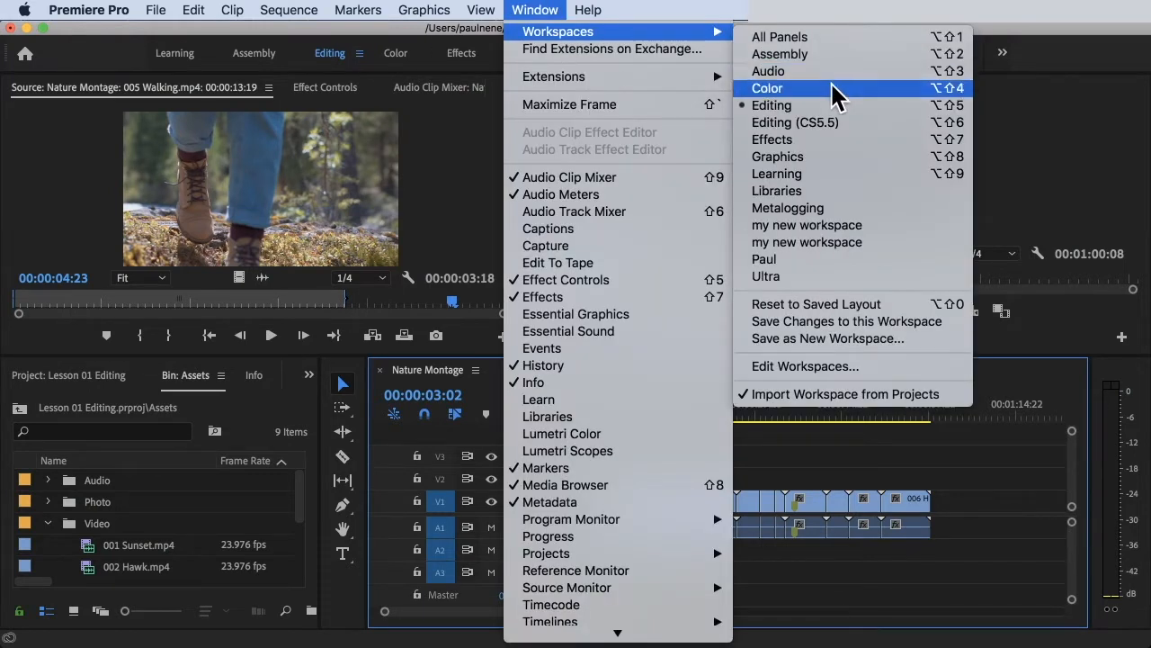
left_click(796, 106)
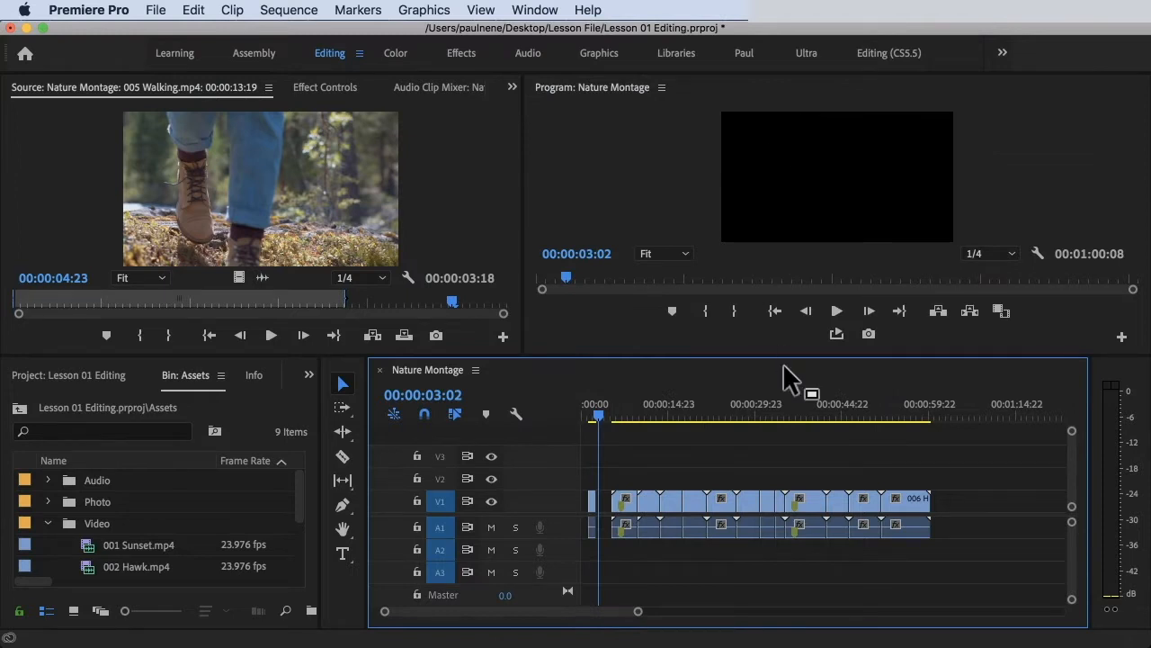
Scrub through the Nature Montage sequence to preview its clips, ending with the playhead at 00:00:02:12
left_click(736, 407)
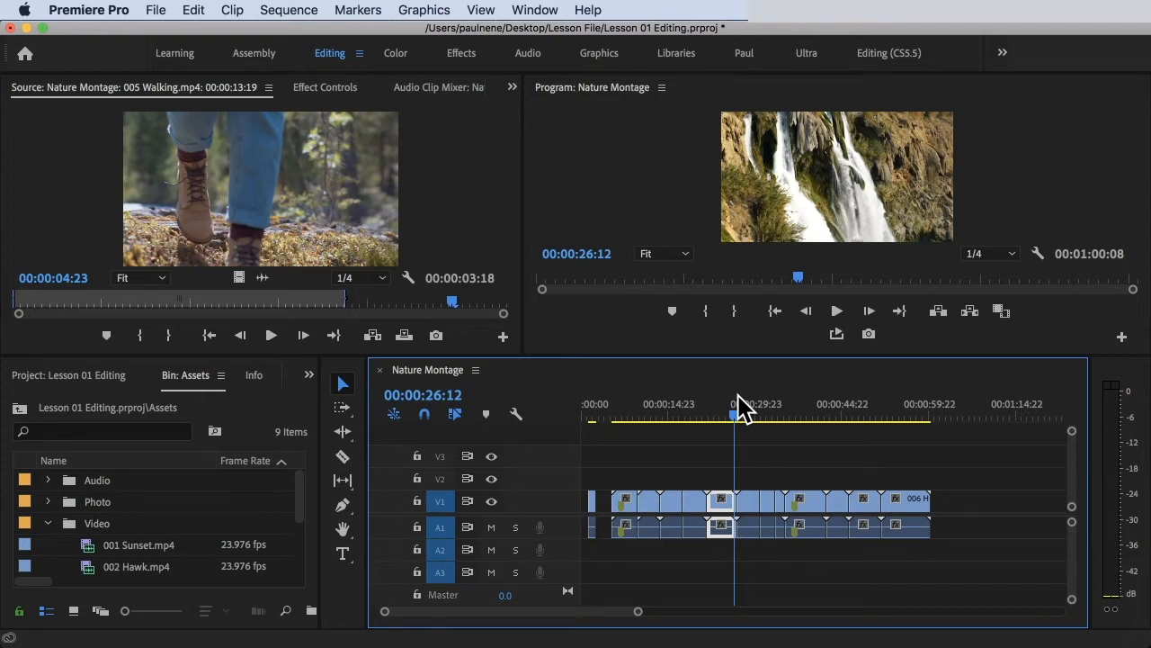
left_click(738, 411)
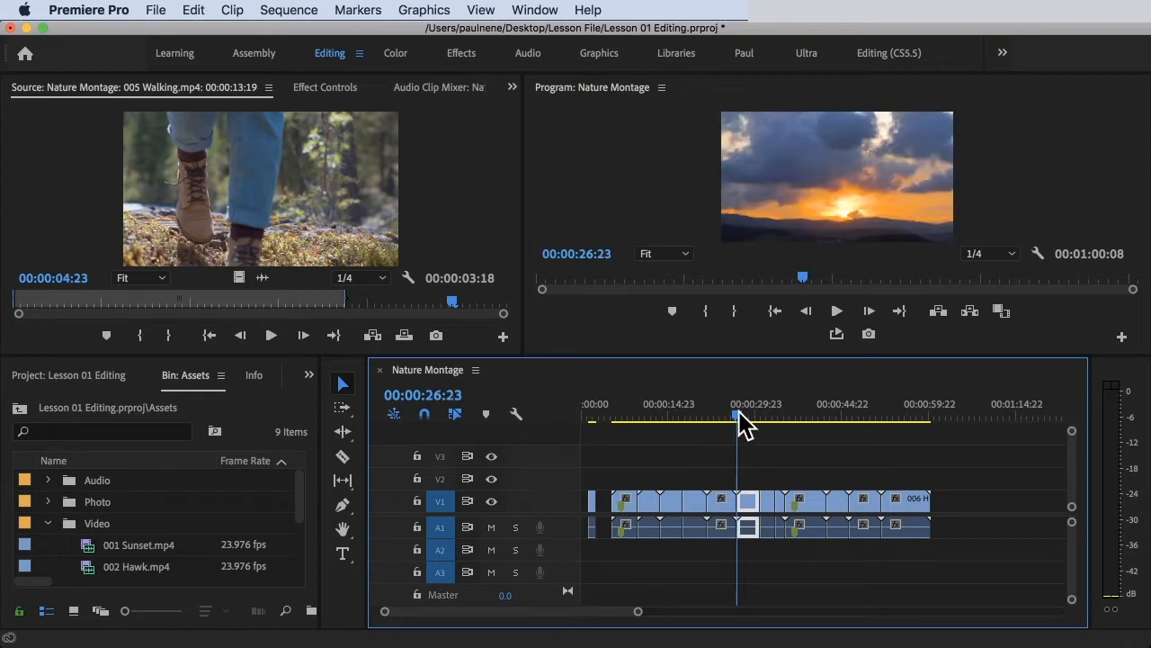
left_click_drag(737, 416, 796, 415)
left_click(814, 167)
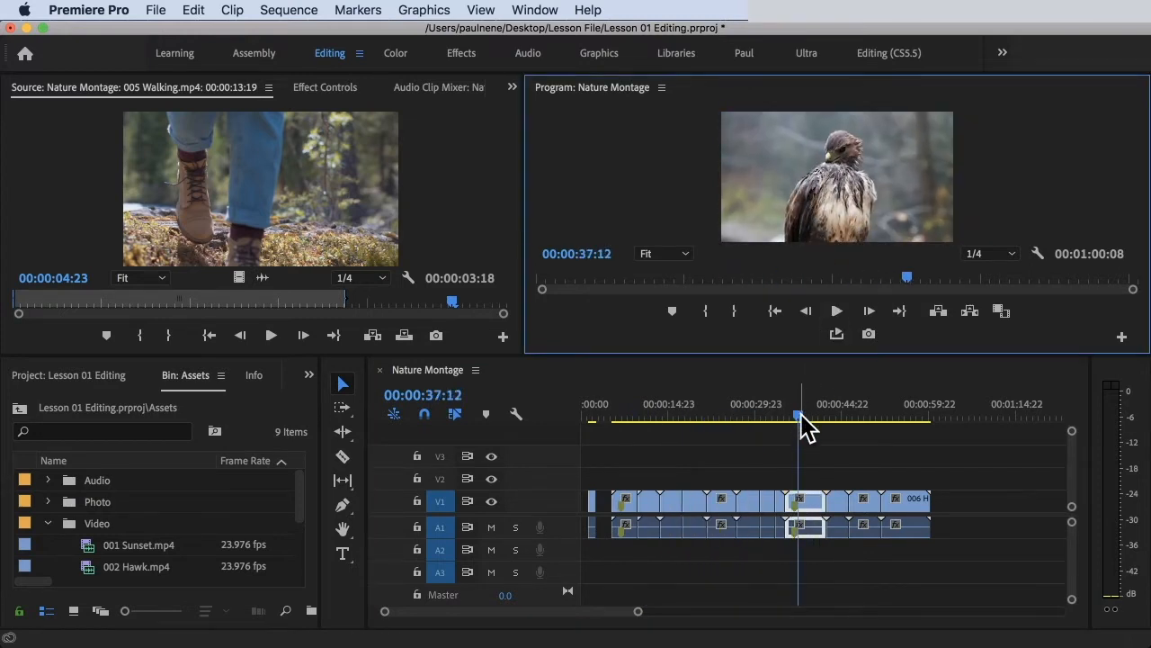
left_click_drag(799, 417, 723, 416)
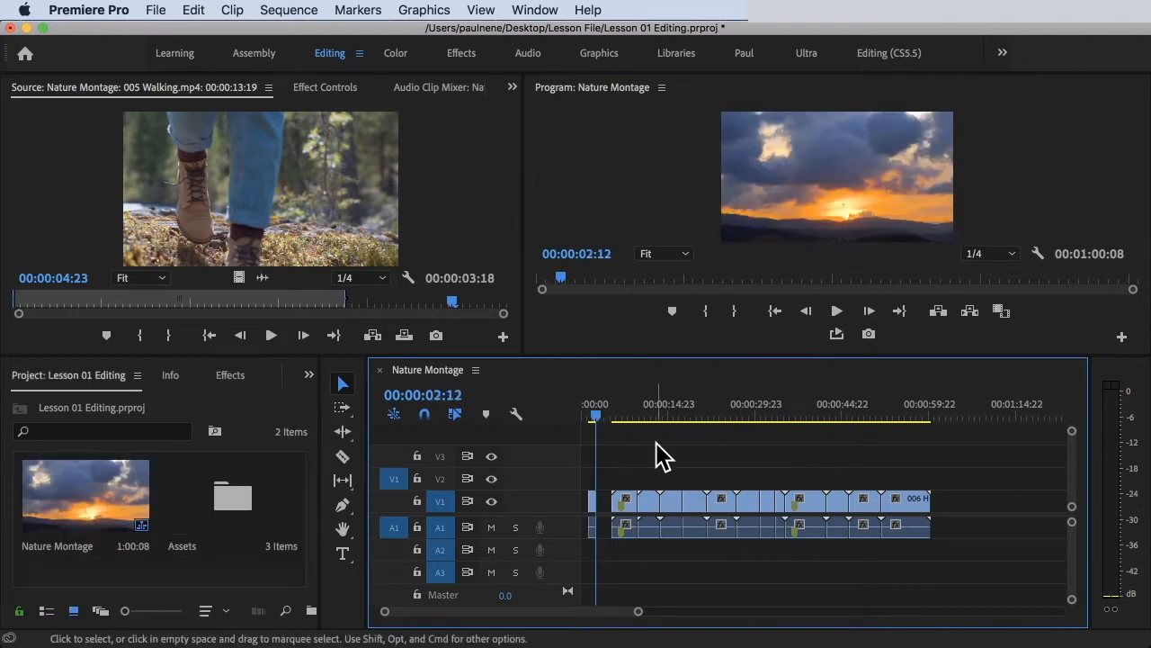
left_click_drag(604, 415, 597, 412)
Patch the Walking clip's source video to track V1 in the Nature Montage sequence
left_click(300, 189)
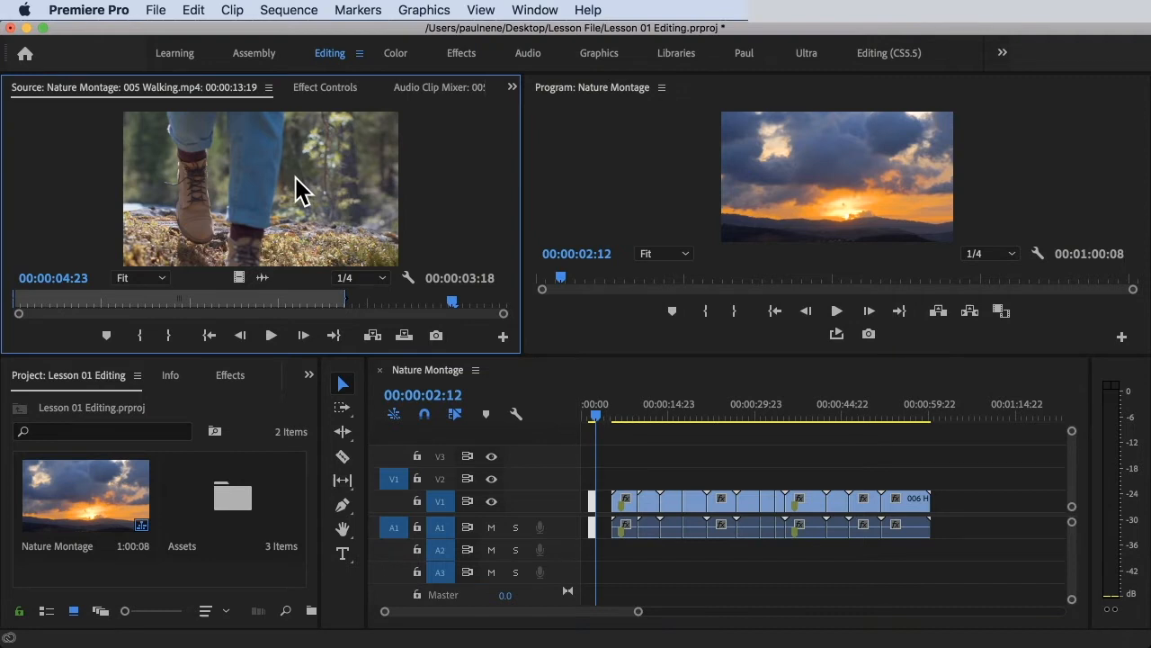
left_click(395, 500)
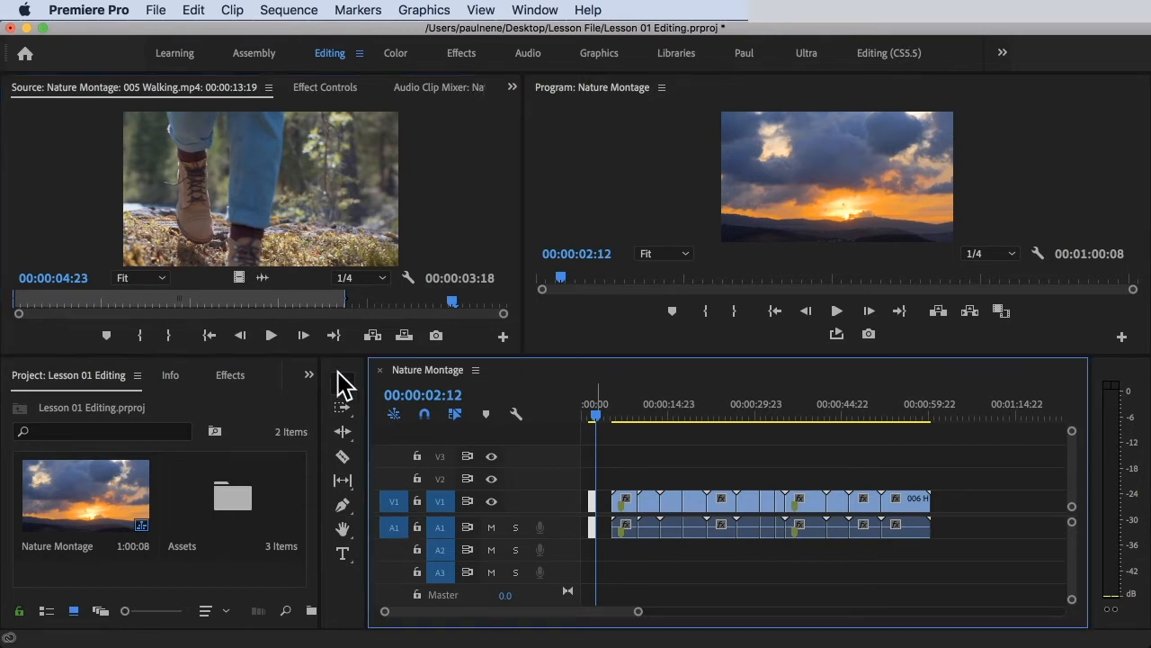
left_click(323, 232)
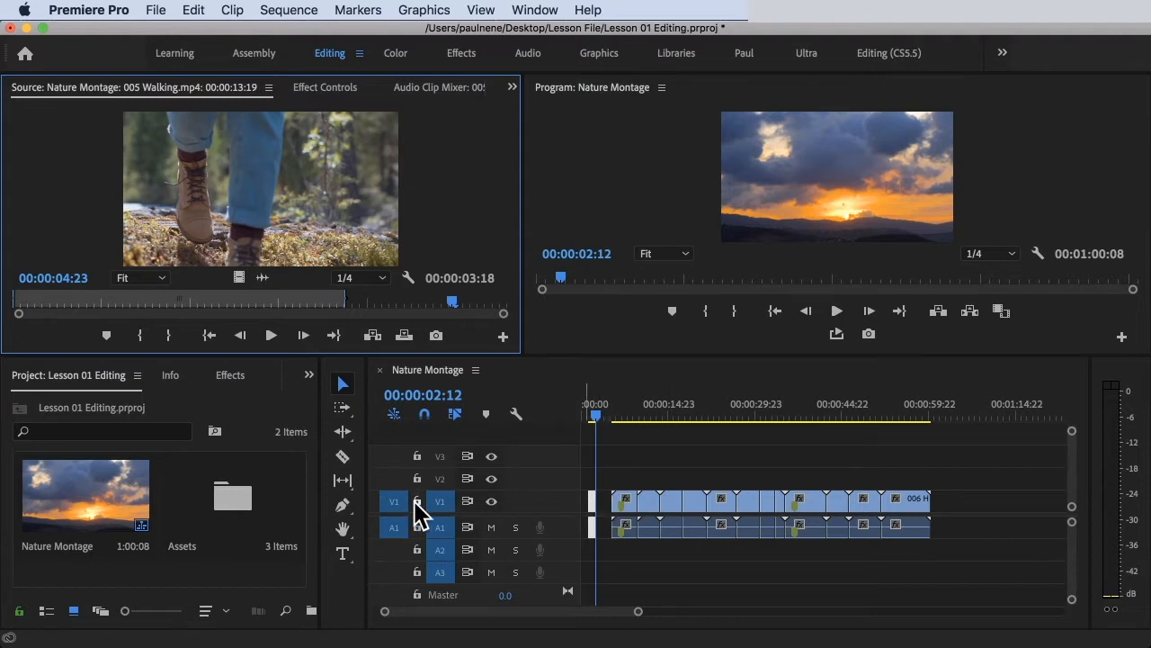
Place the playhead past the last clip at 00:01:03:17 and add the marked Walking clip twice, first as an insert, then as an overwrite
left_click_drag(595, 414, 953, 418)
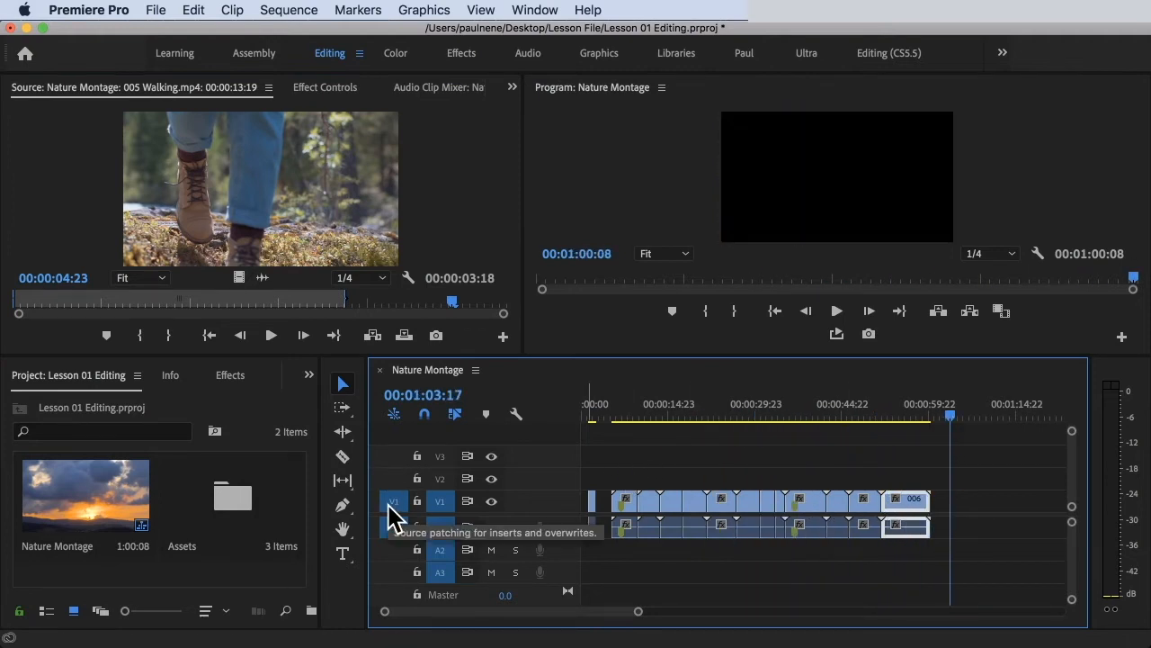
left_click(304, 228)
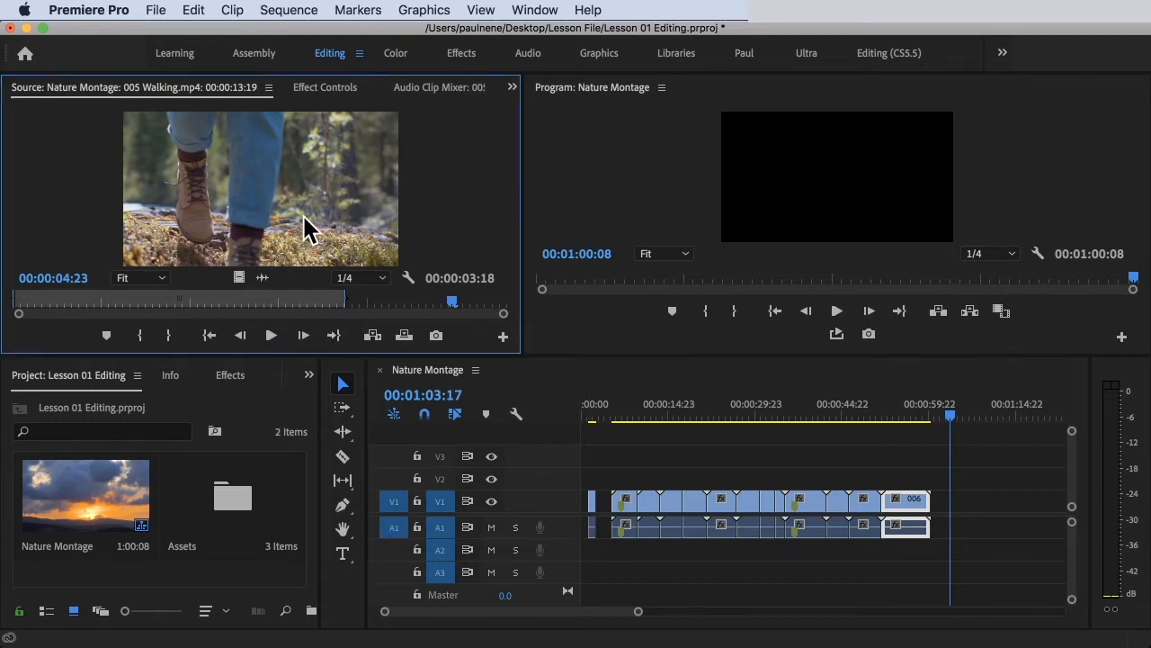
left_click(371, 336)
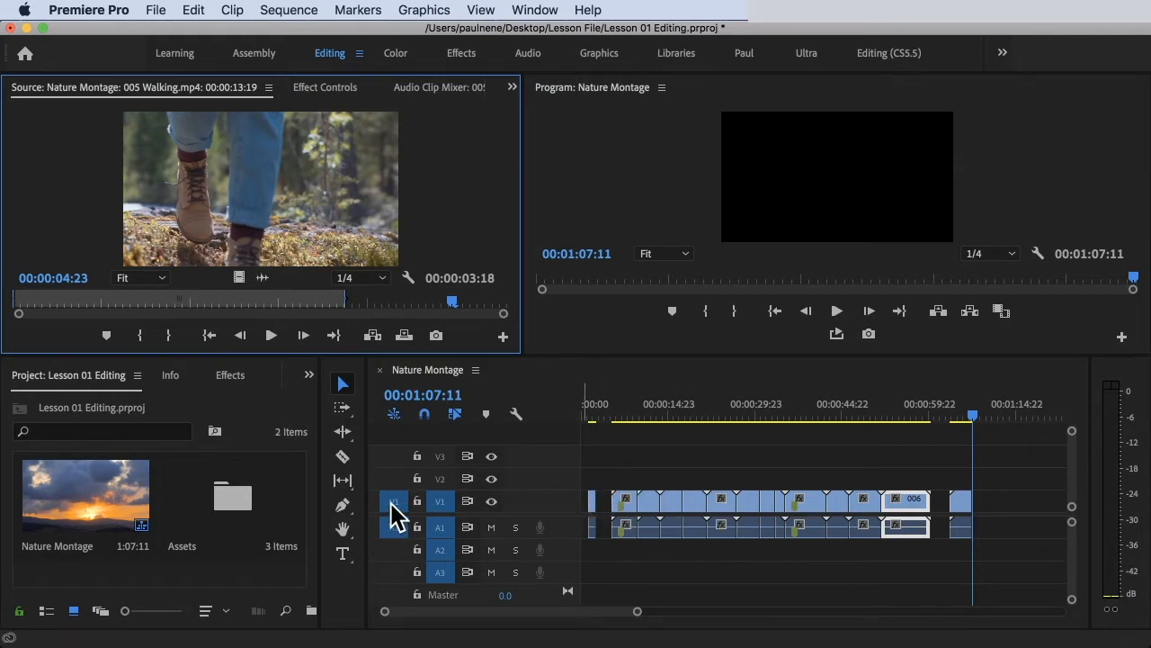
left_click(404, 335)
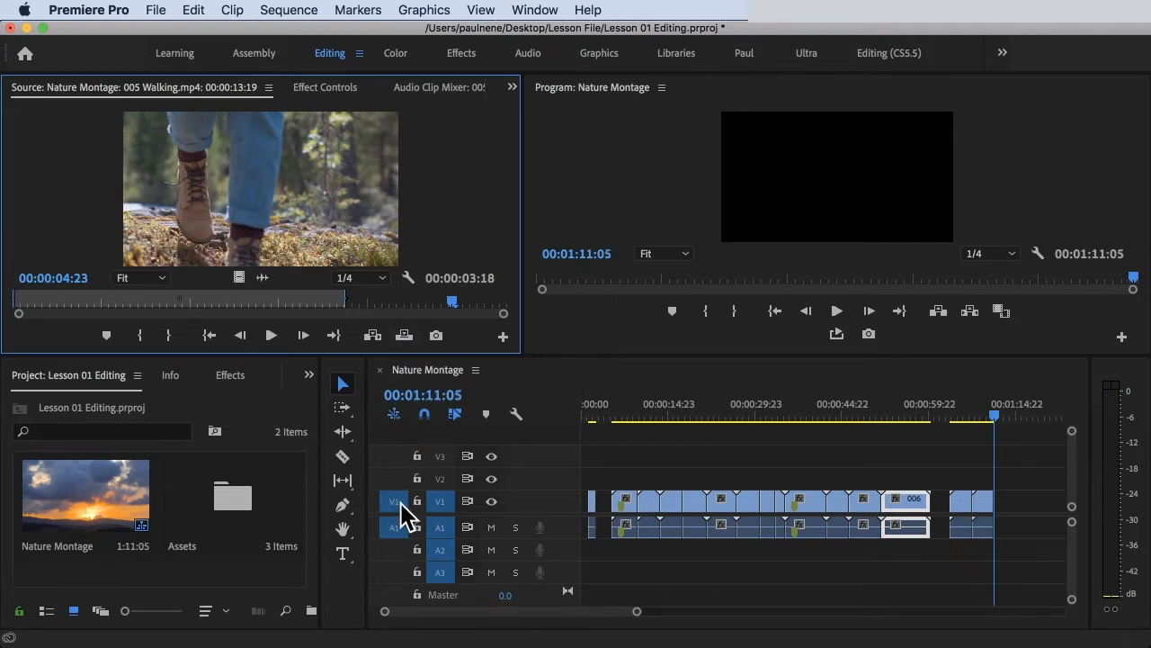
Patch the source video to track V2 and insert the marked Walking clip at the end of the sequence
left_click_drag(401, 503, 400, 496)
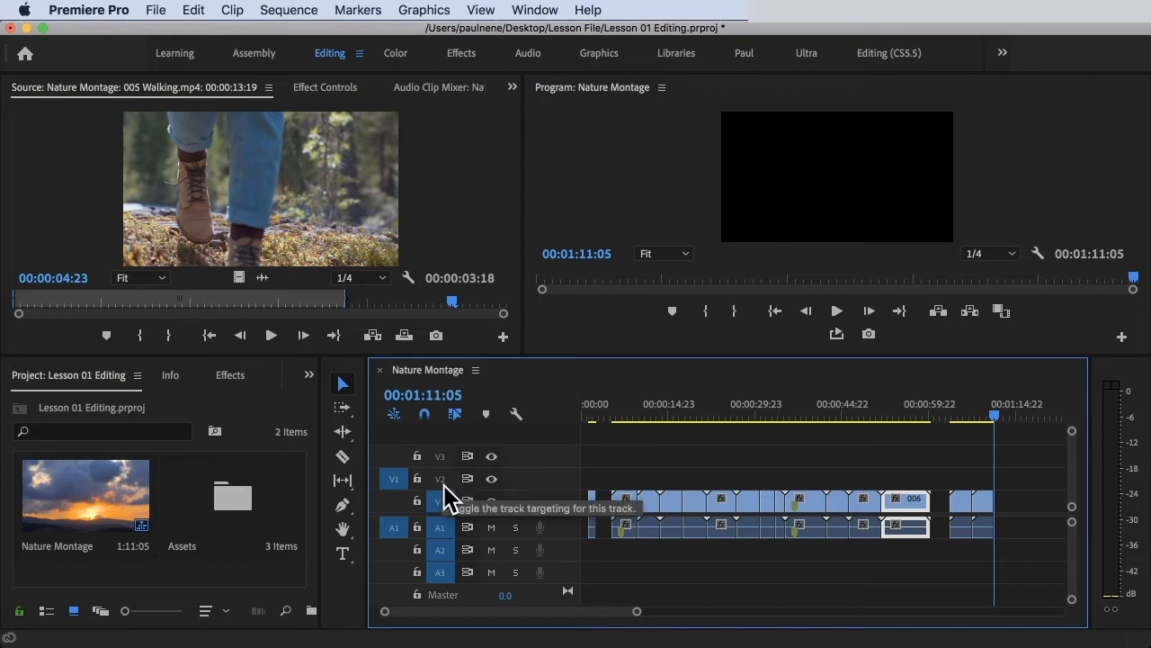
left_click(316, 217)
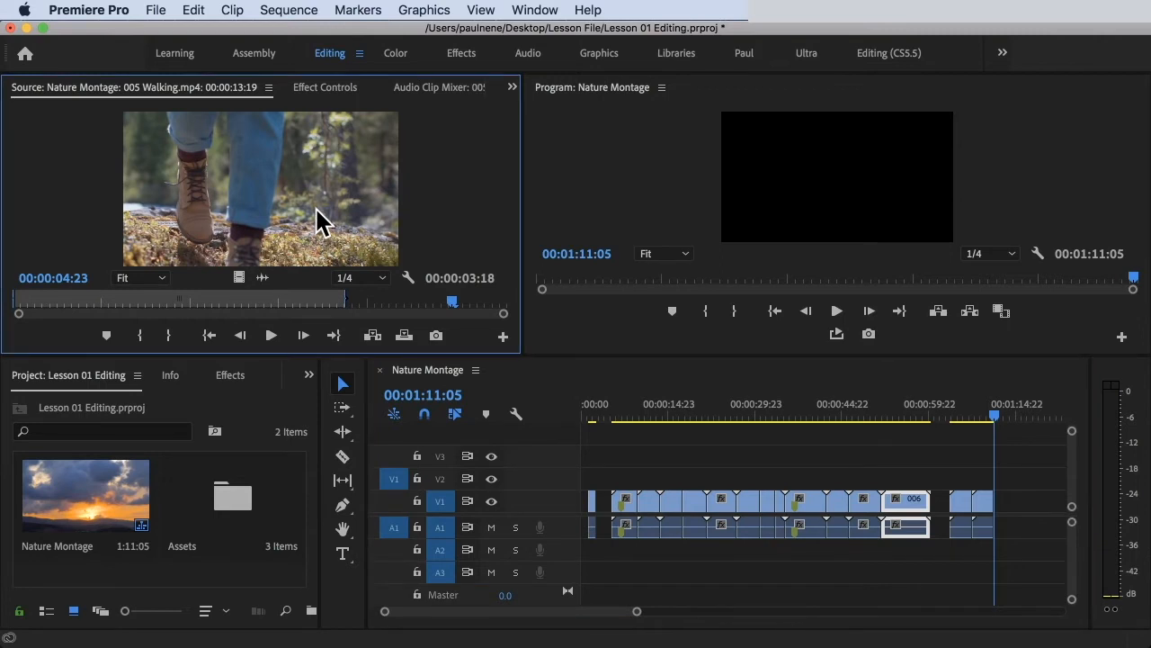
left_click(374, 335)
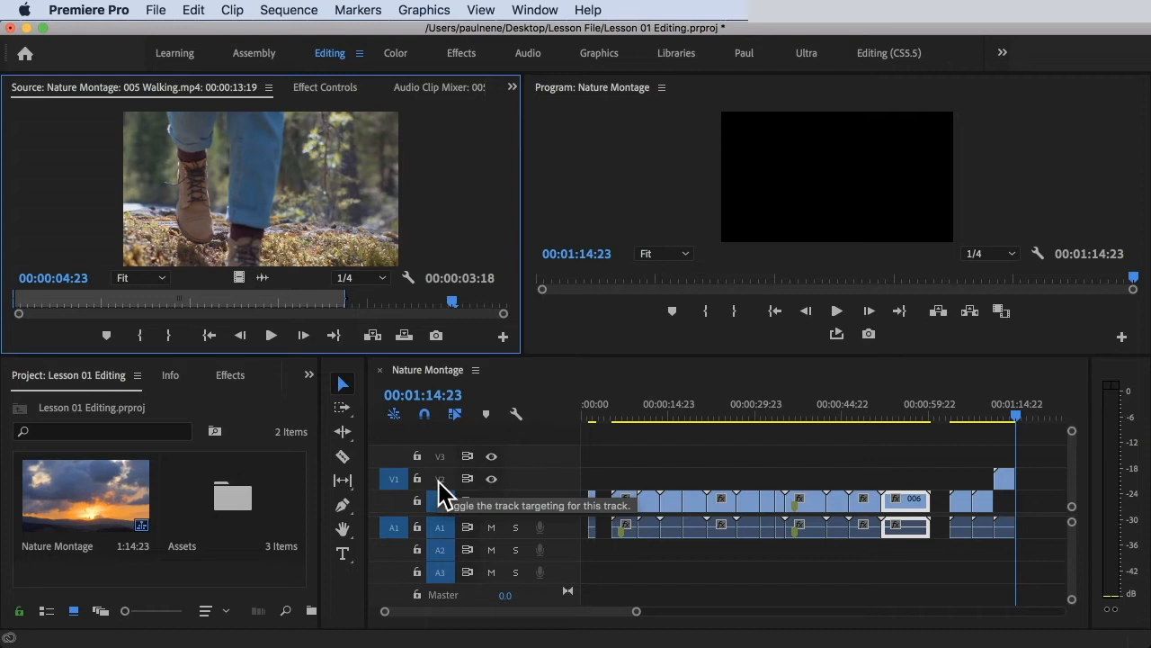
Patch the source audio to track A2, insert the Walking clip again at the playhead, and select the added clip
left_click(393, 548)
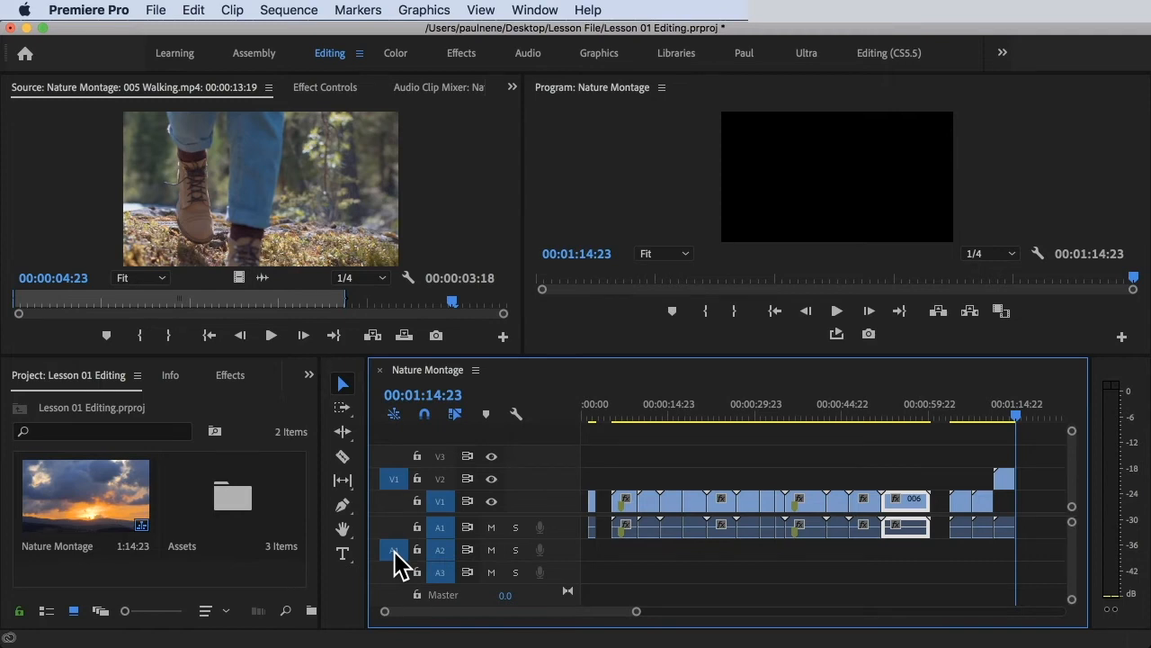
left_click(310, 223)
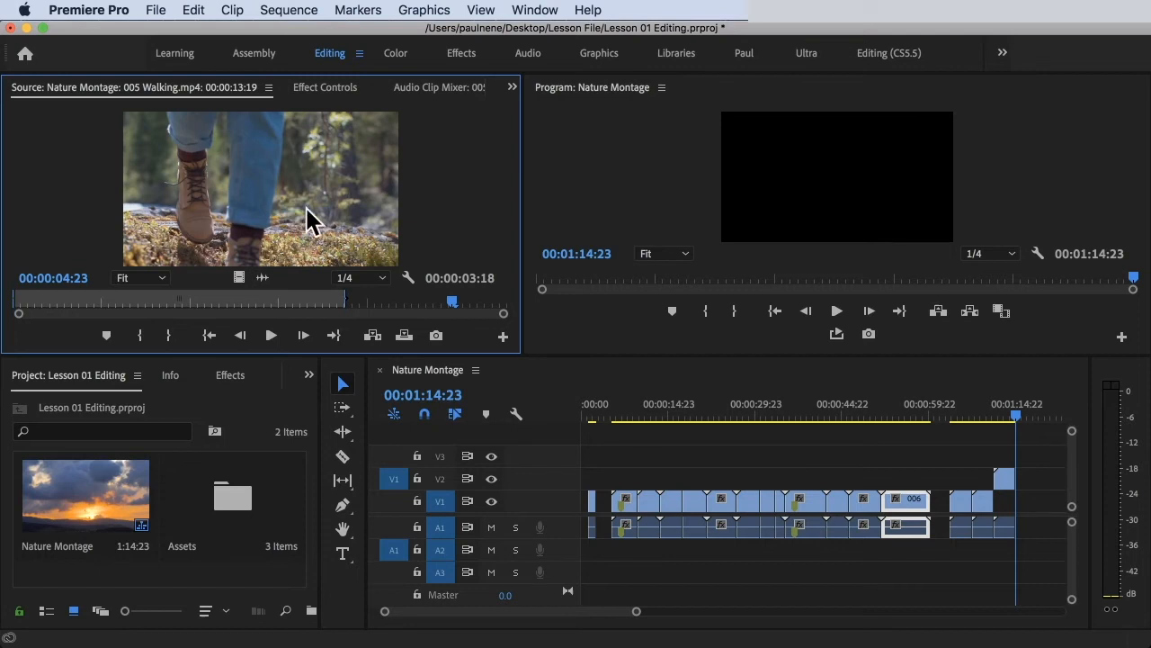
left_click(374, 335)
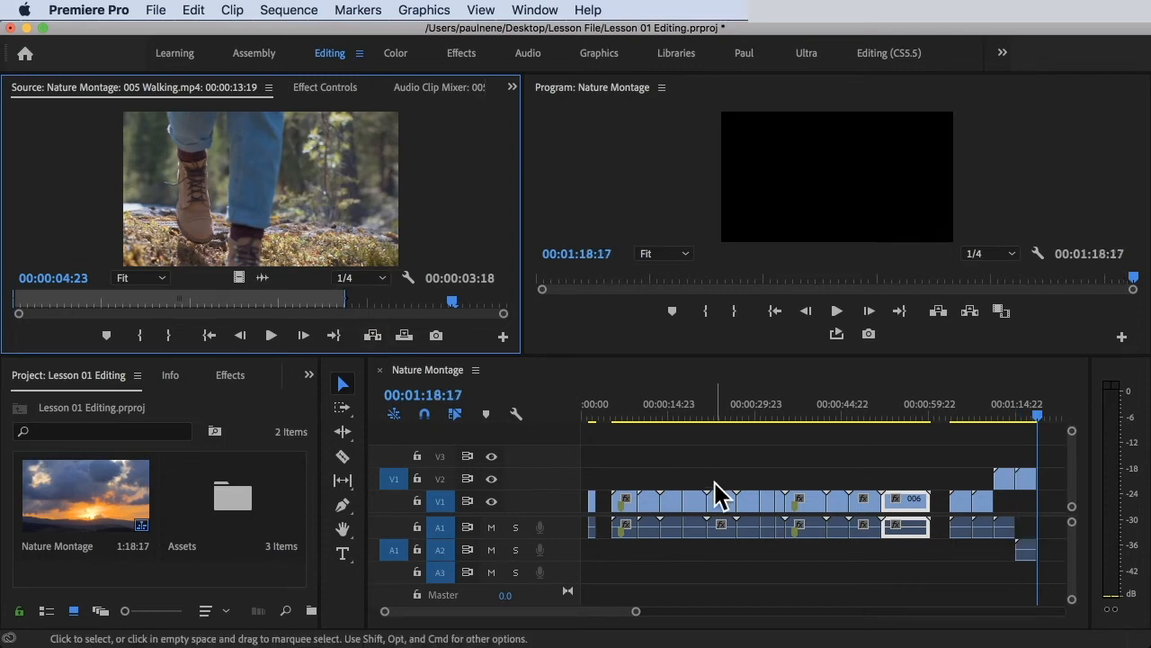
left_click(1026, 480)
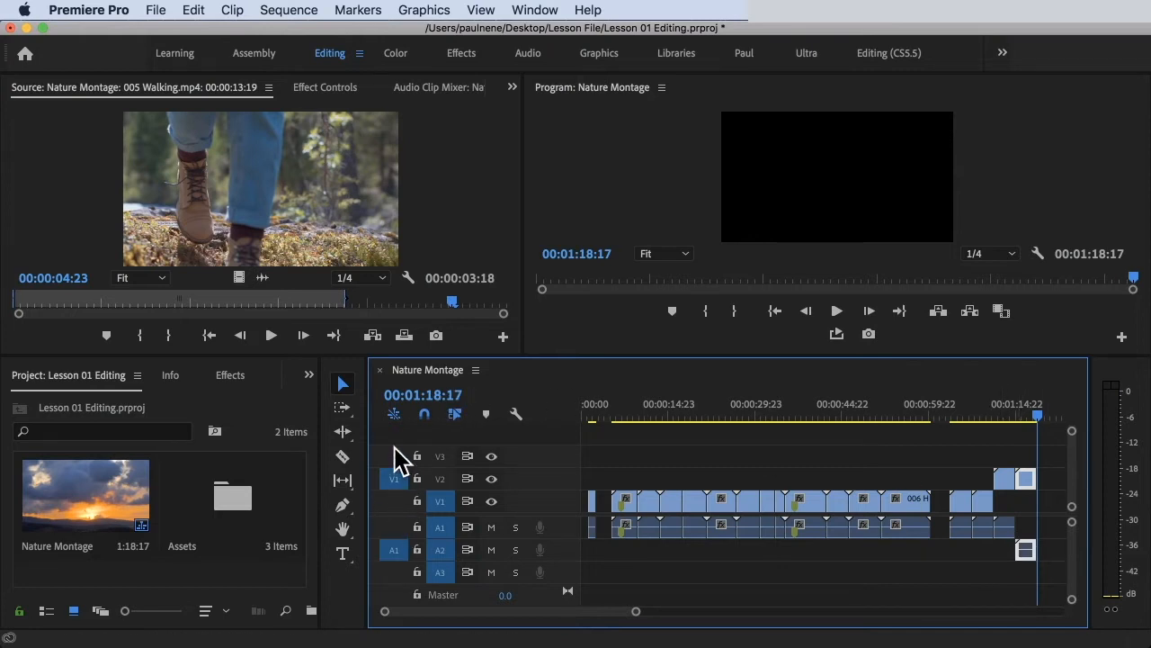
Patch the source video back to V1 and source audio back to A1, and undo the added Walking clips
left_click(400, 501)
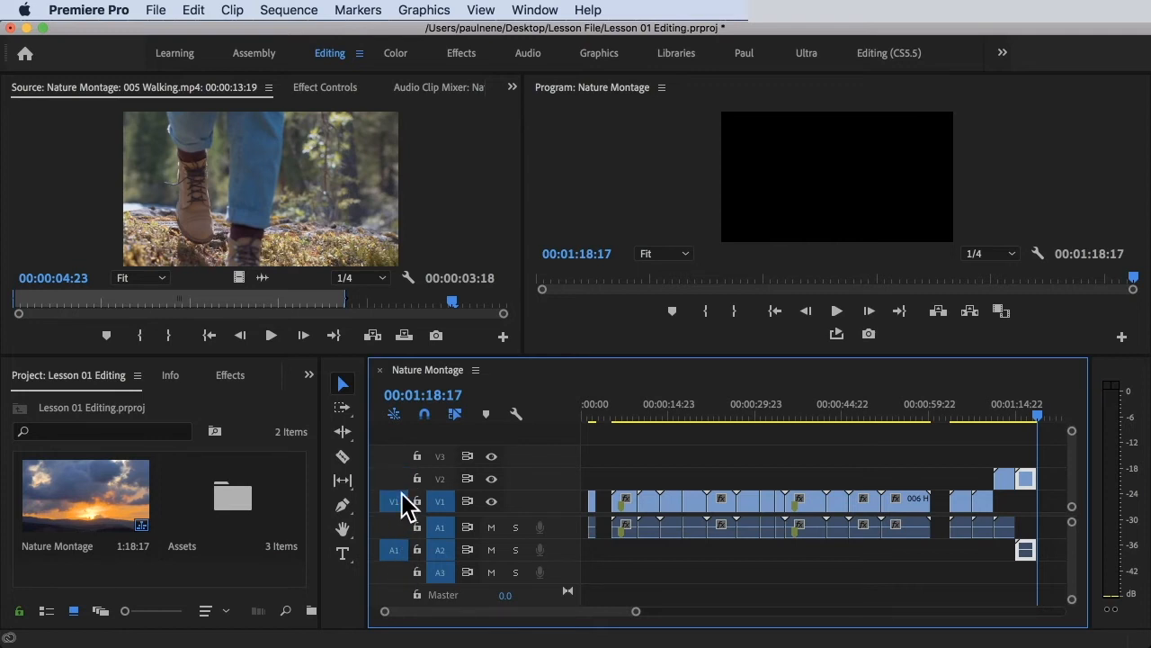
left_click(396, 528)
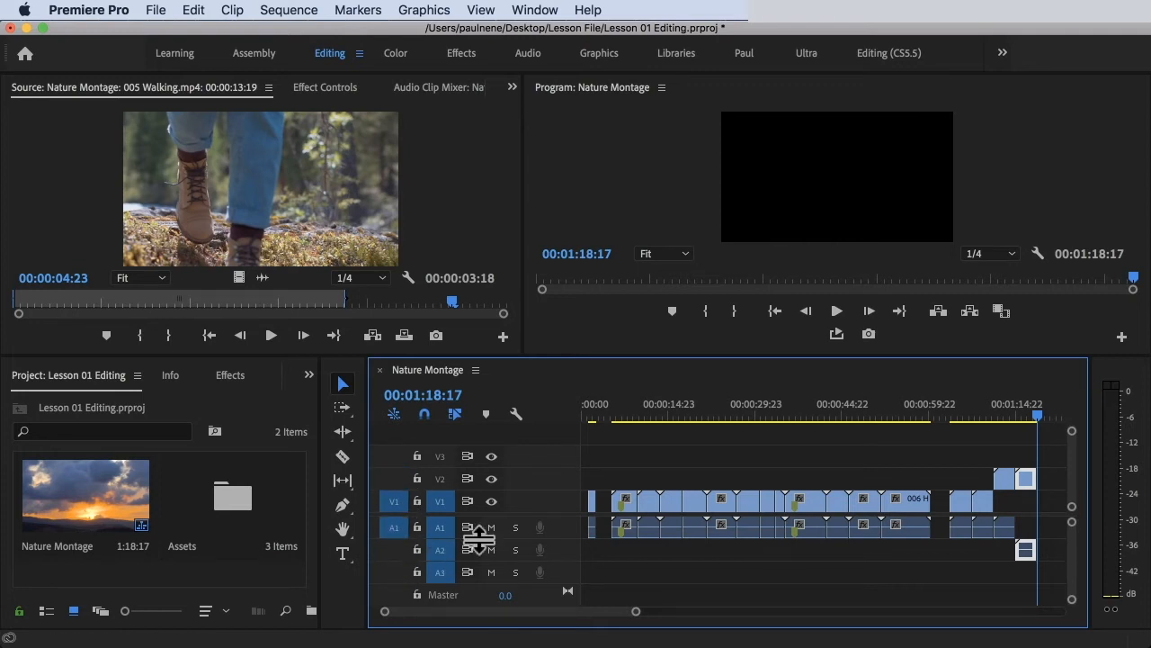
left_click_drag(626, 508, 627, 508)
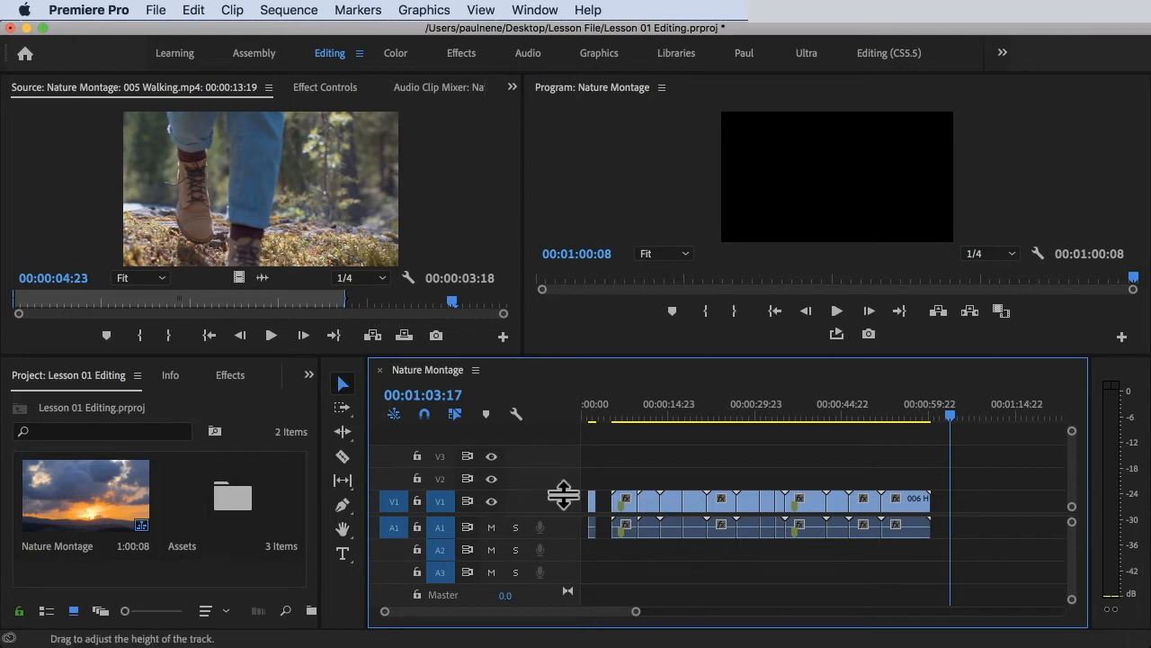
Place the playhead at 00:00:06:09 on the first hawk clip and lock tracks V1 and A1
mouse_move(622, 415)
left_mouse_down()
mouse_move(645, 403)
mouse_move(634, 410)
left_mouse_up()
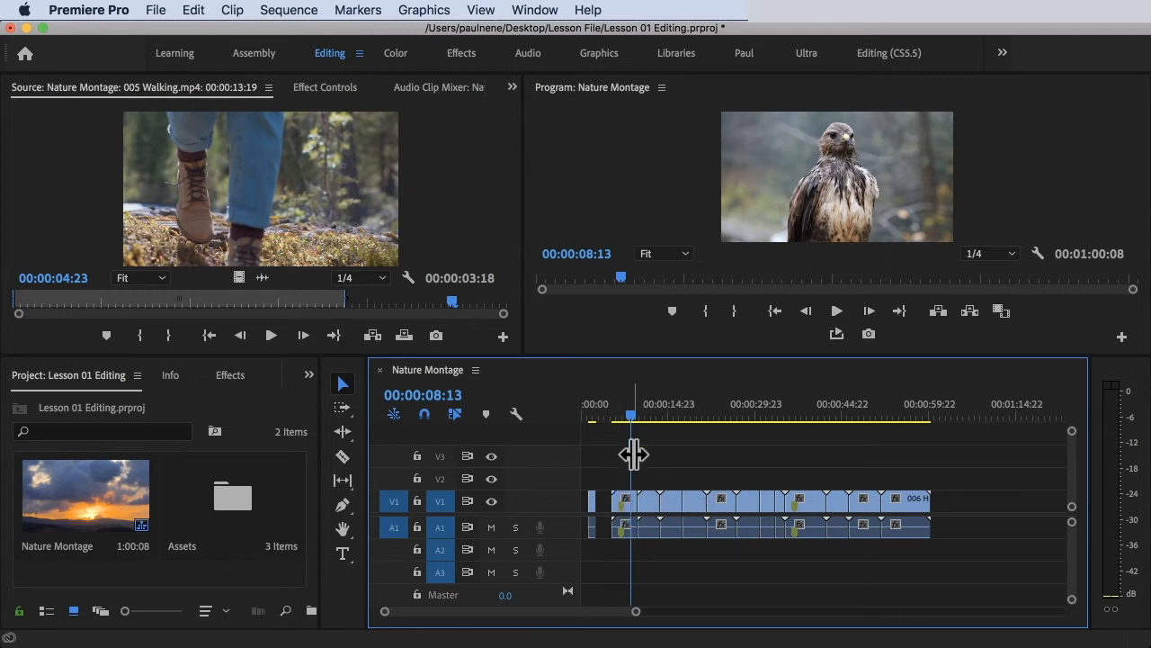
left_click_drag(632, 409, 617, 435)
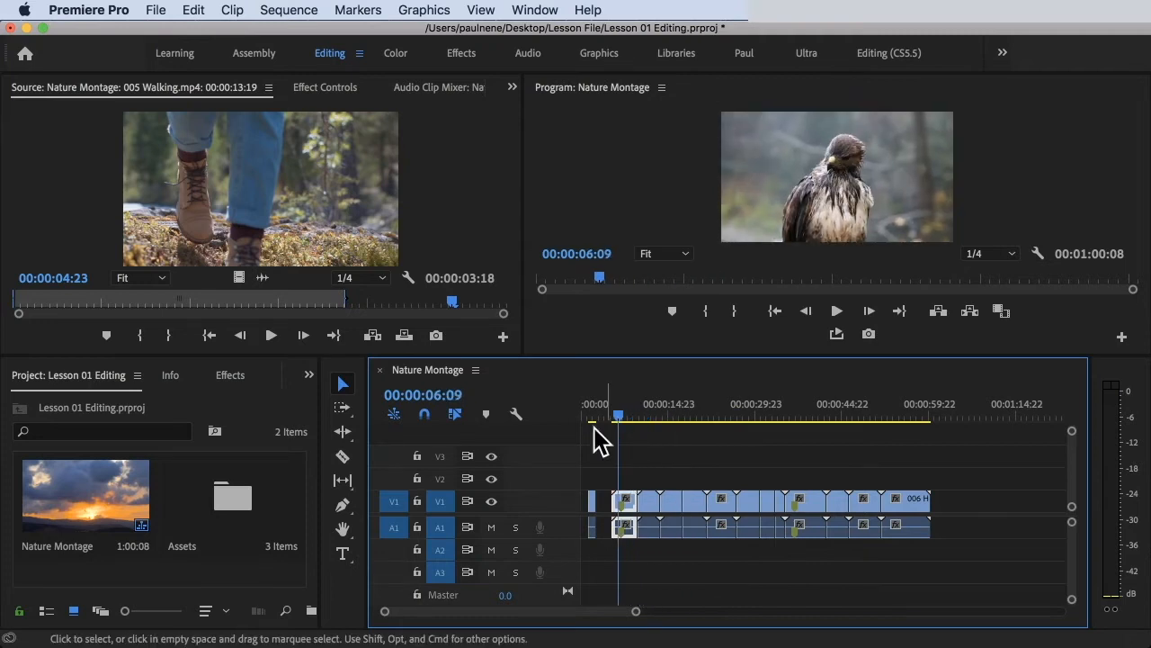
left_click(417, 502)
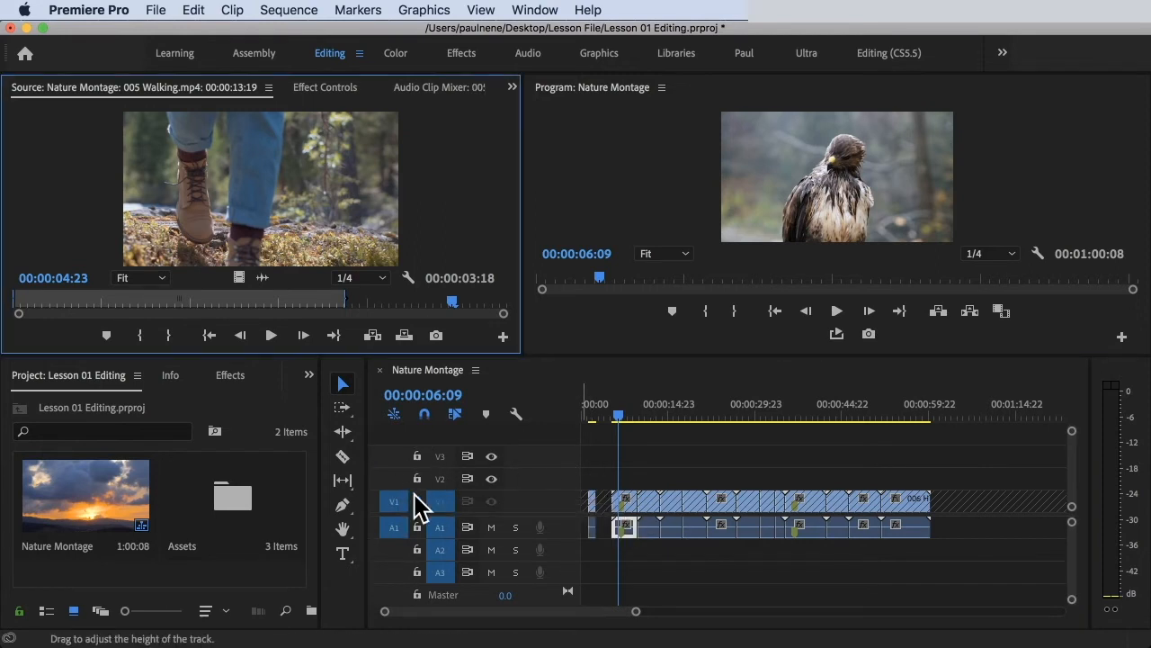
left_click(418, 527)
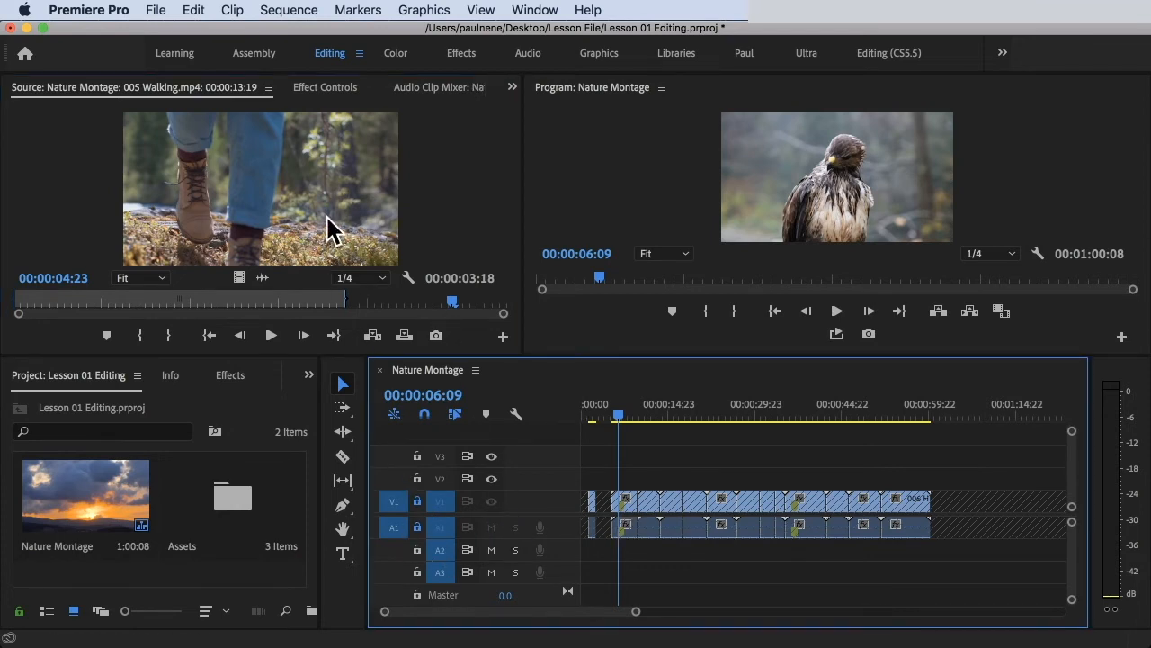
Try to insert the Walking clip at the playhead with V1 and A1 locked, and undo the insert
left_click(372, 334)
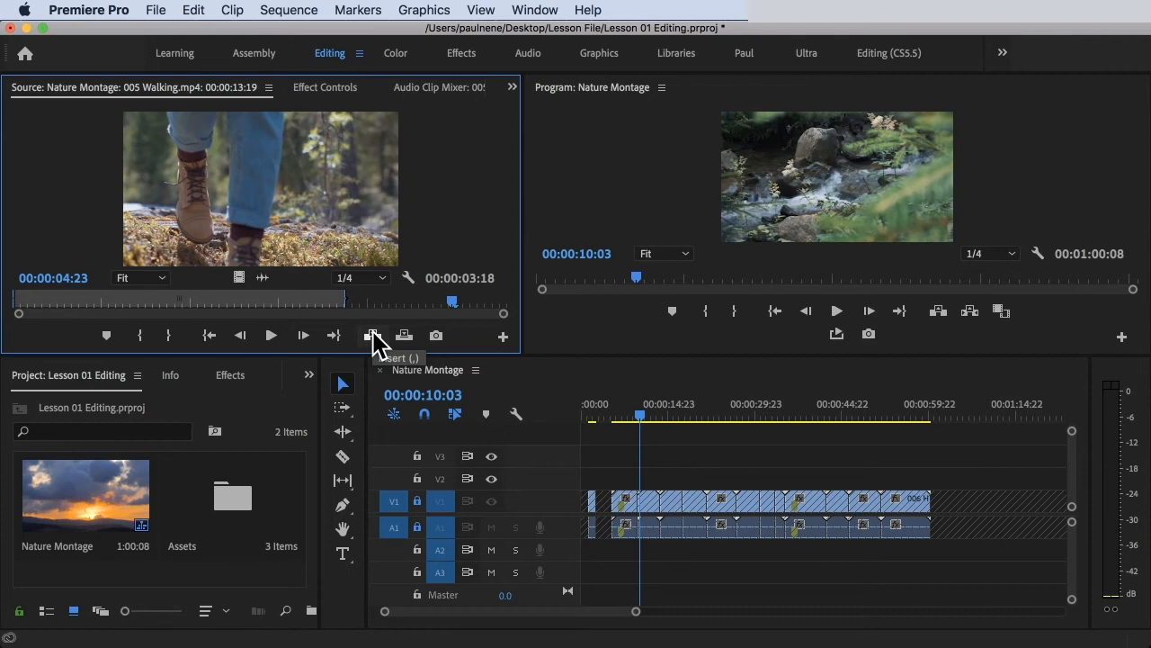
key("super+z")
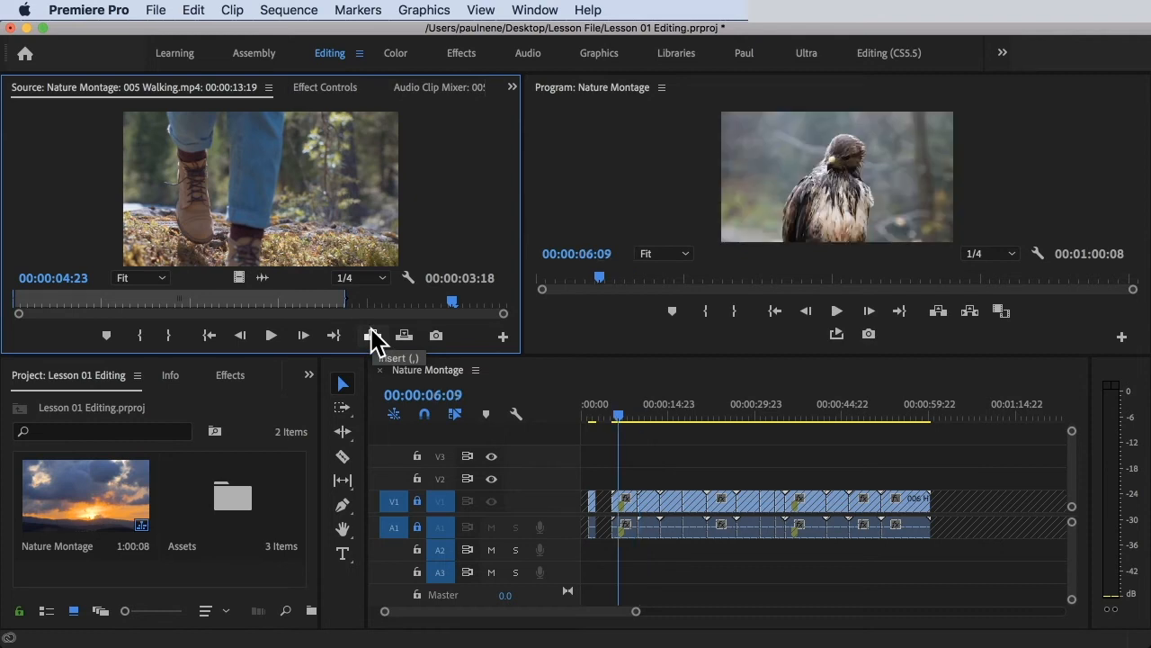
left_click(396, 482)
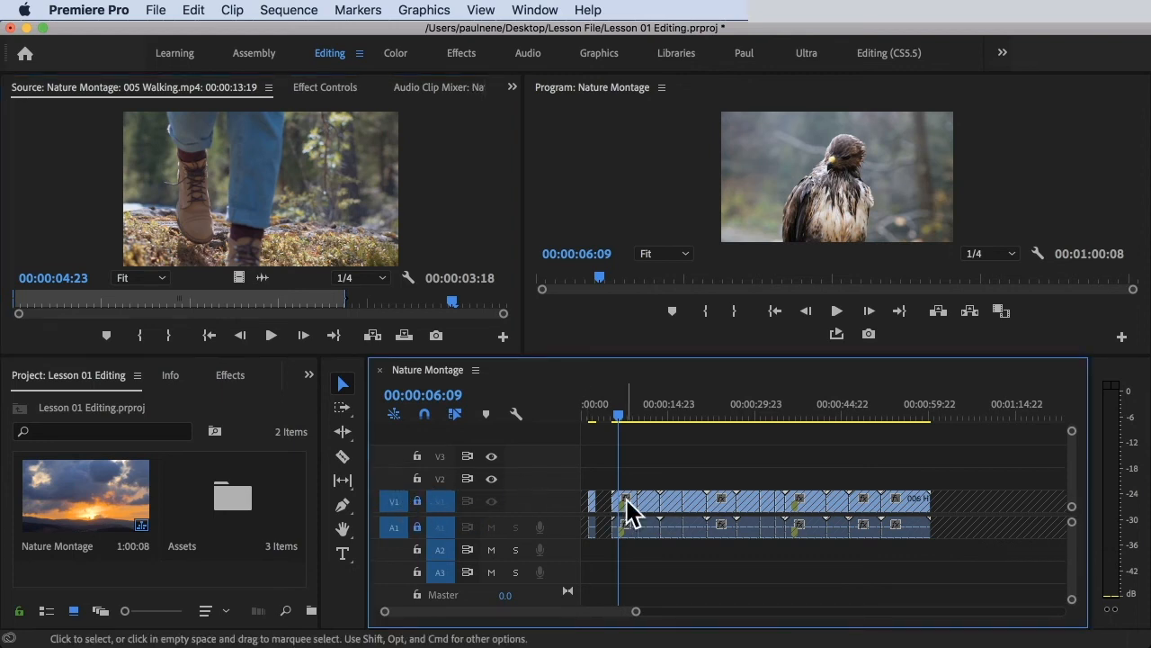
Move the playhead to 00:00:18:18 and unlock track V1
left_click_drag(620, 414, 698, 426)
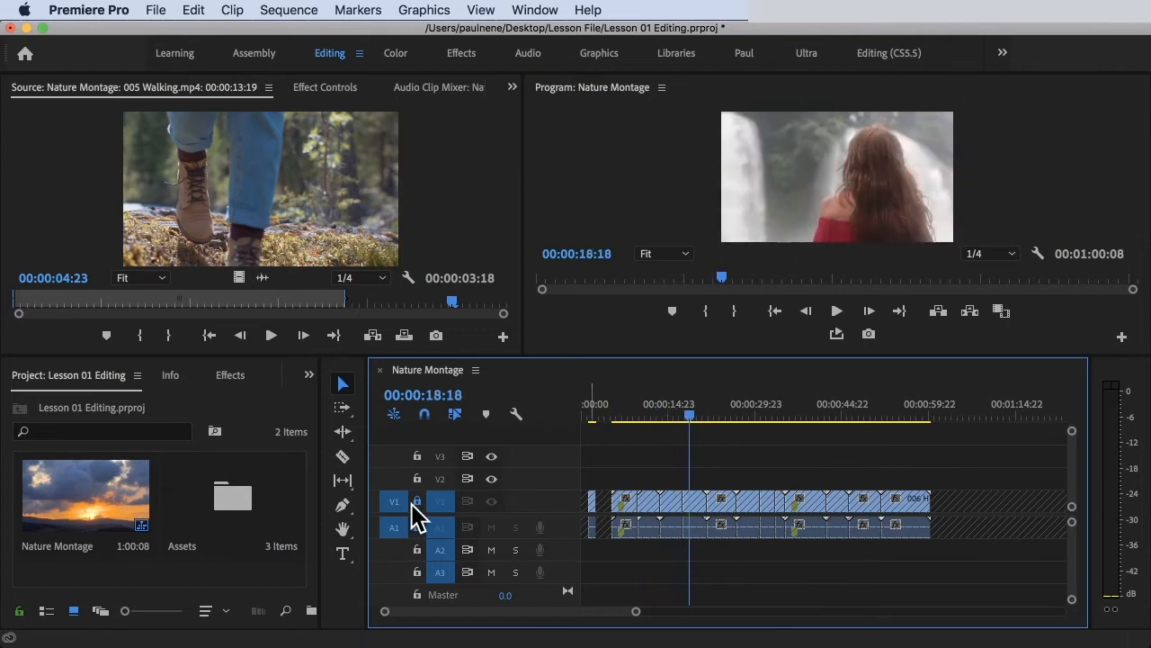
left_click(417, 504)
left_click(418, 500)
left_click(418, 503)
left_click(418, 527)
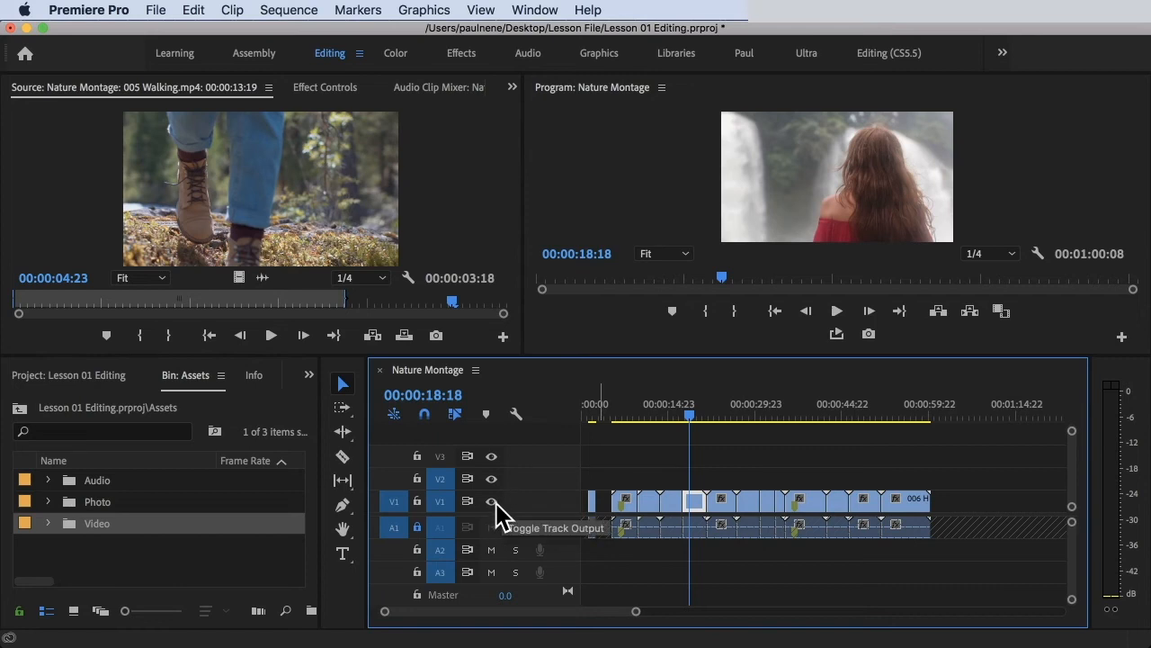
Turn off the output of track V1, scrub to 00:00:30:20 to check the preview, and turn the track's output back on
left_click(493, 501)
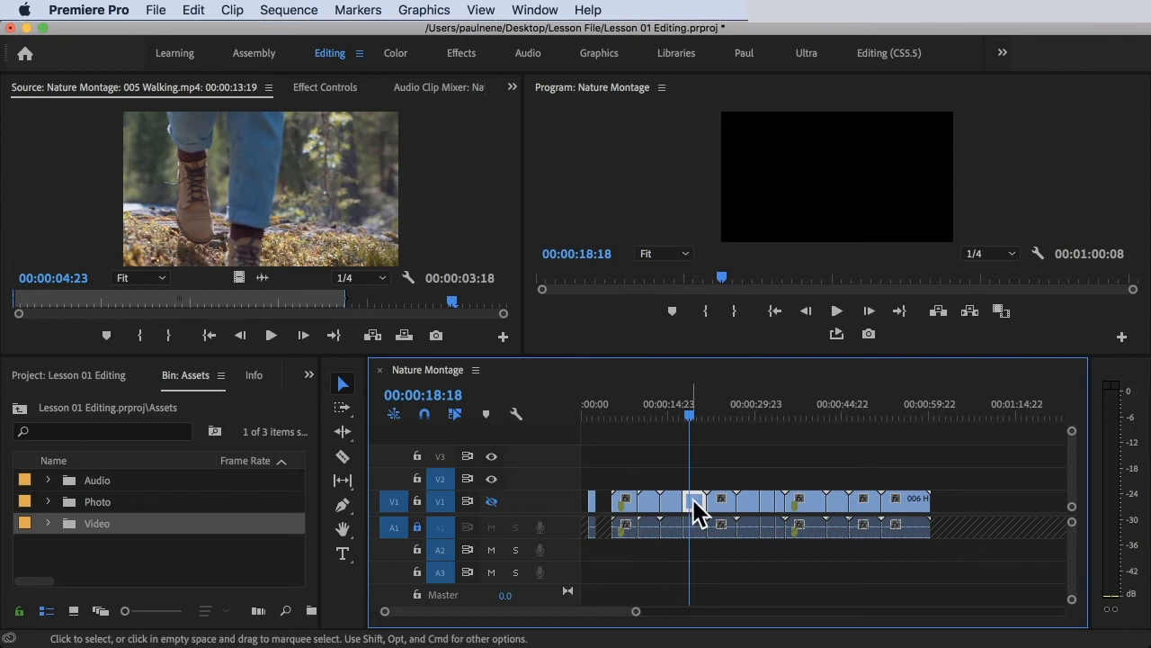
left_click_drag(691, 411, 759, 421)
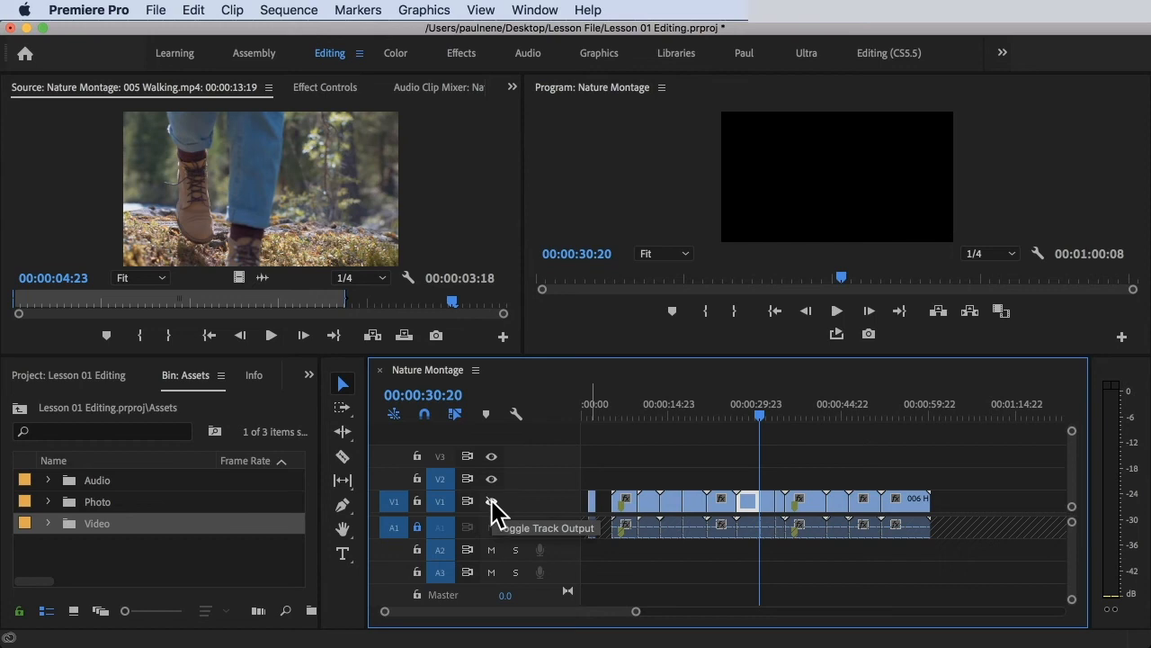
left_click(492, 501)
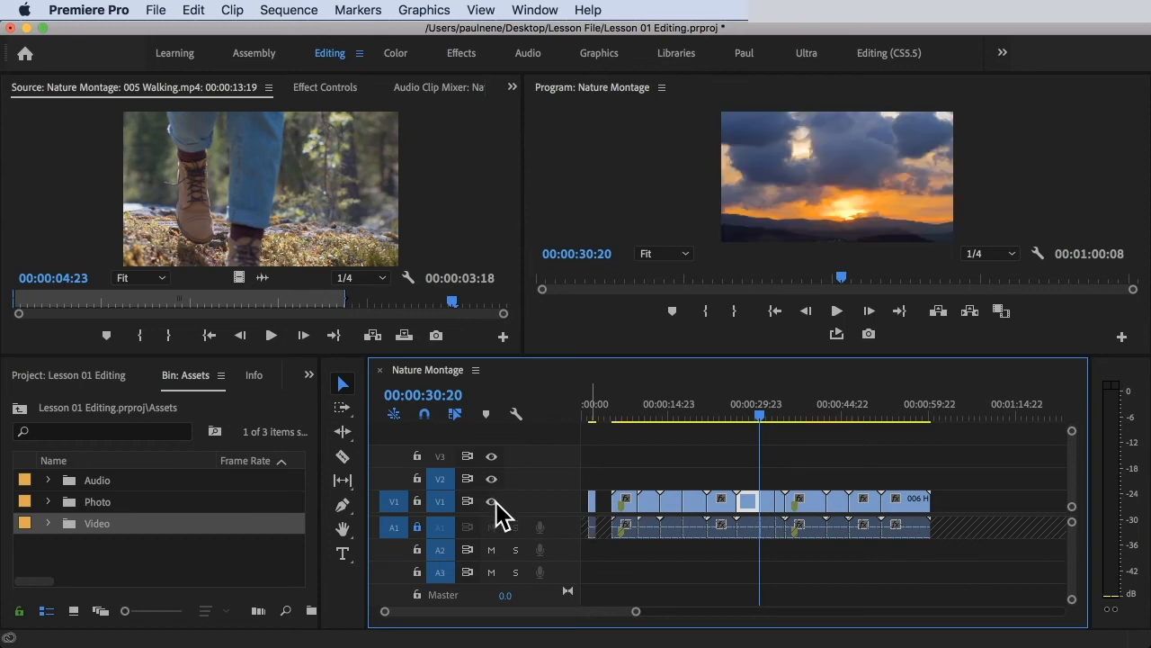
Scrub the playhead to 00:00:43:21, turn off the output of track V1, and scrub back to 00:00:21:06
left_click_drag(689, 416, 837, 412)
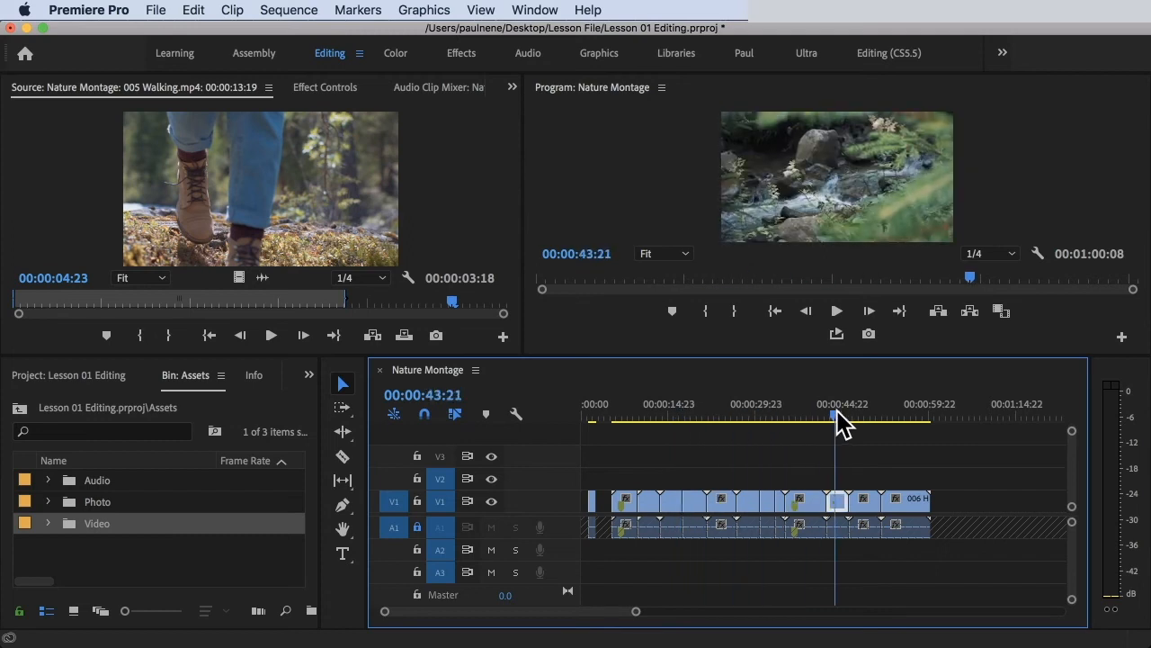
left_click(492, 501)
left_click_drag(834, 407, 705, 417)
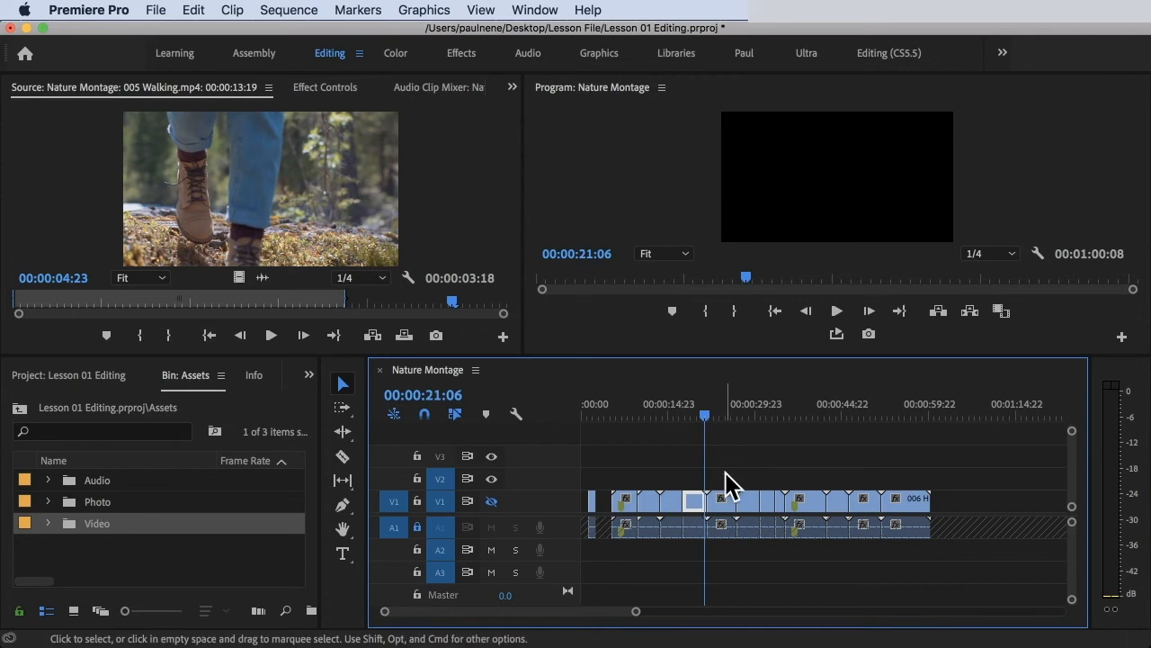
Move the waterfall clip from V1 up to V2 and scrub to 00:00:24:01 to preview it
left_click_drag(725, 498, 723, 485)
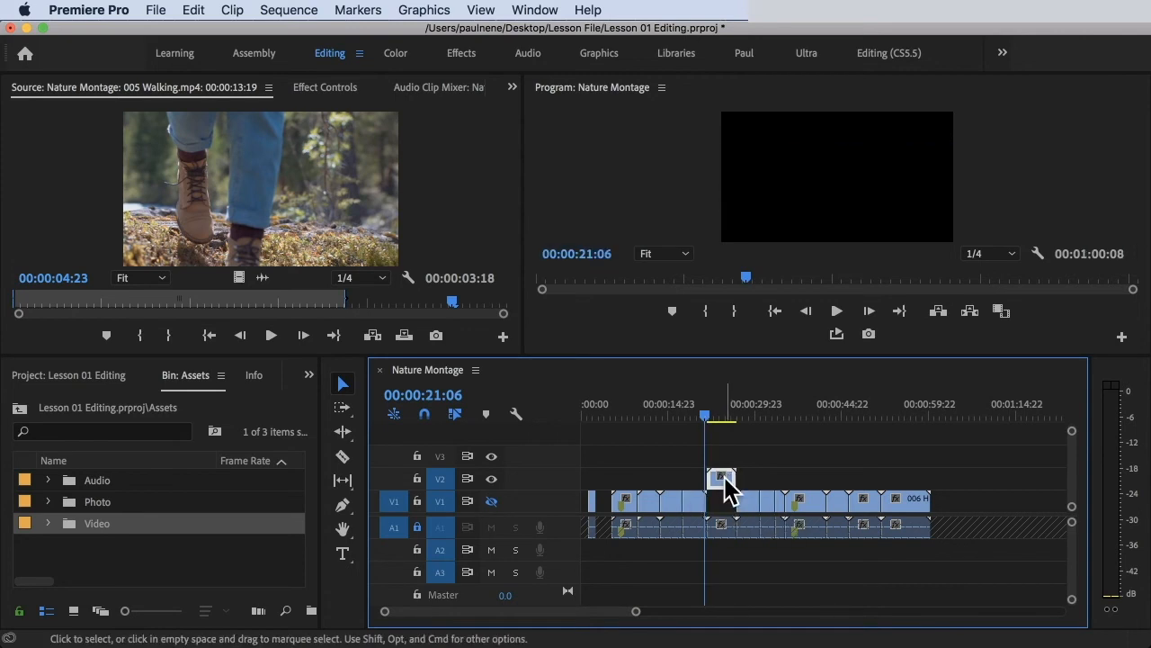
left_click(696, 410)
left_click_drag(698, 407, 722, 405)
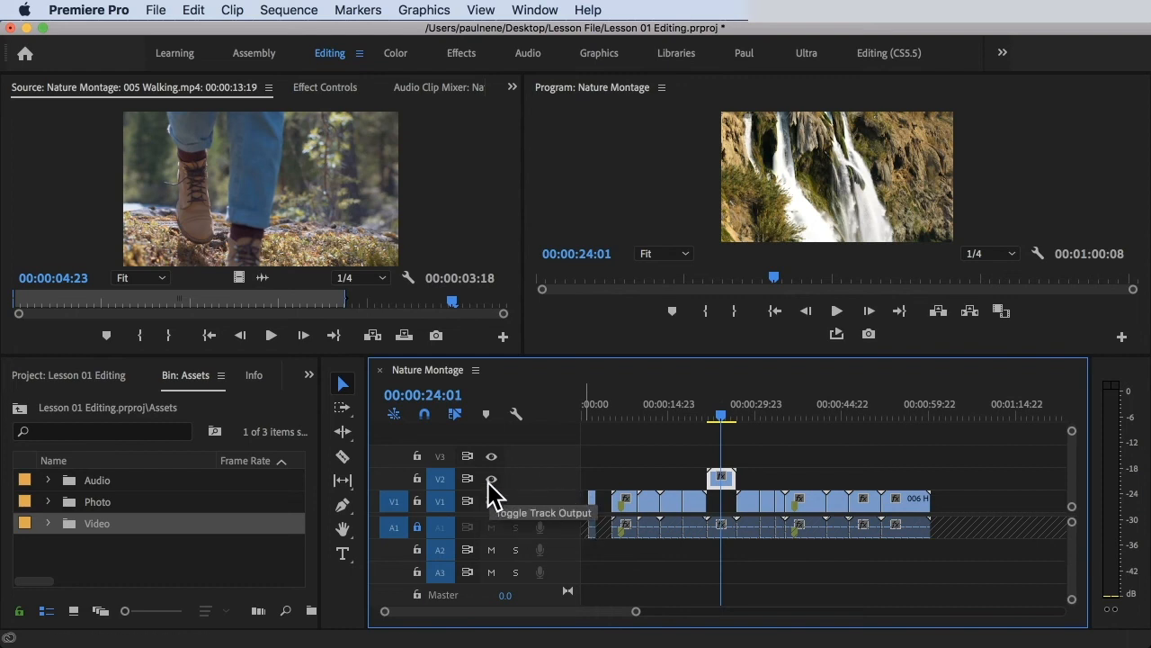
Turn off the output of track V2 and scrub across the waterfall clip, ending at 00:00:20:15
left_click(491, 479)
left_click(709, 414)
mouse_move(709, 412)
left_mouse_down()
mouse_move(747, 412)
mouse_move(718, 406)
left_mouse_up()
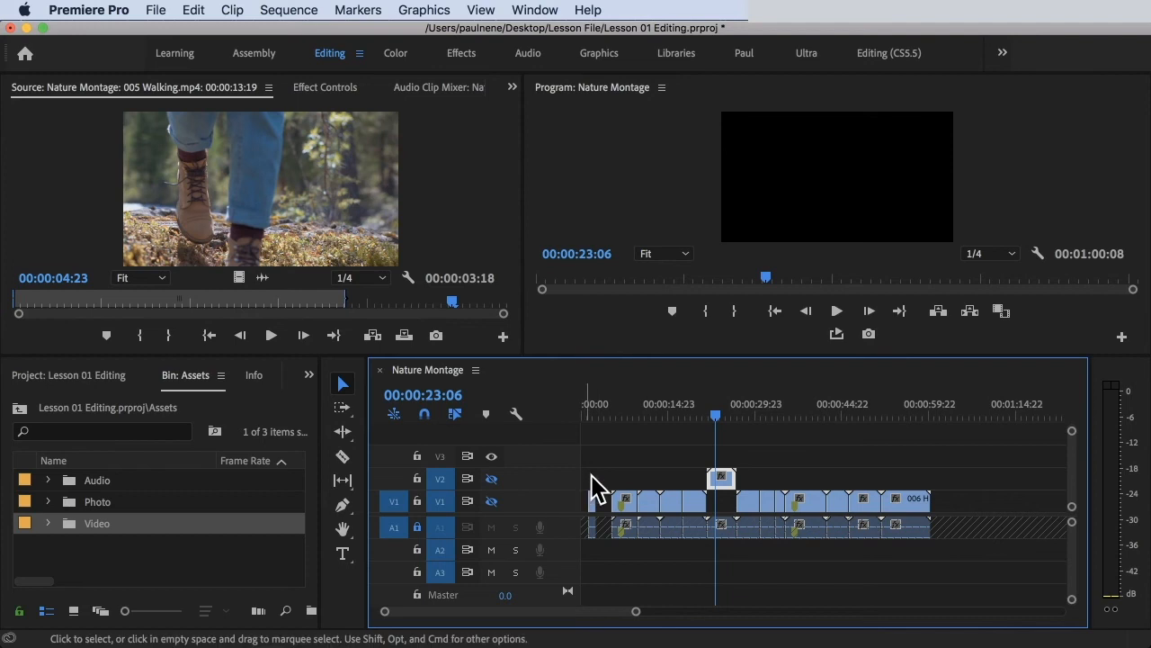
left_click(714, 397)
left_click_drag(717, 406, 702, 406)
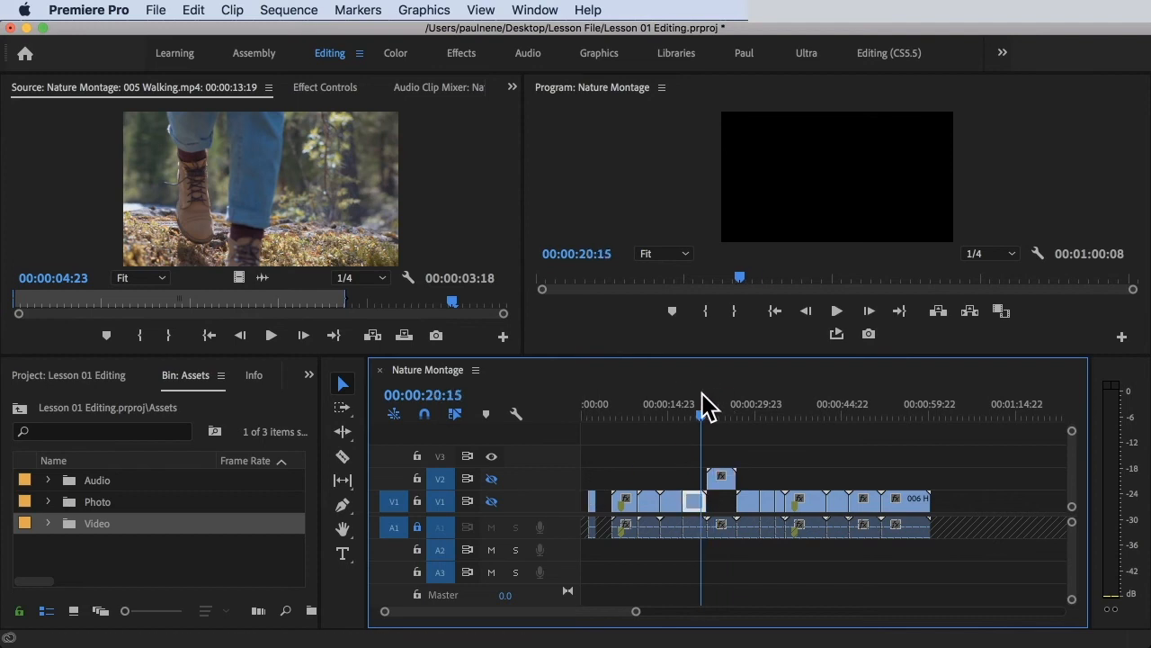
Turn the outputs of V1 and V2 back on for a preview at 00:00:22:15, and undo back to before the waterfall clip's move
left_click(495, 501)
left_click(494, 502)
left_click_drag(707, 419, 713, 413)
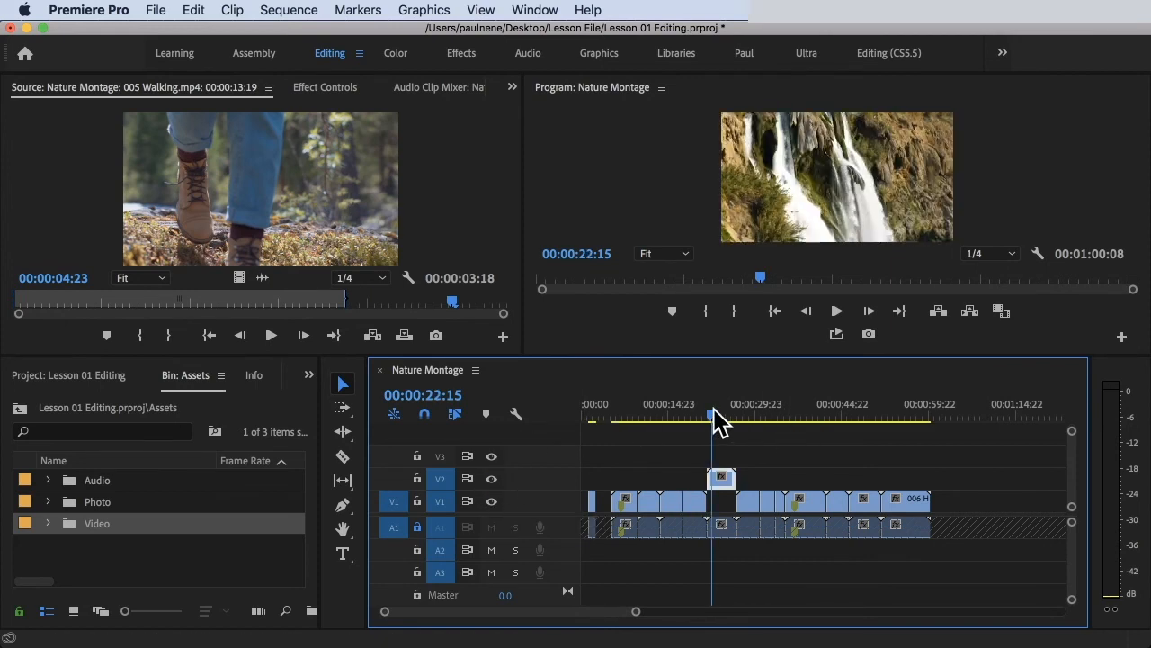
key("super+z")
key("super+z")
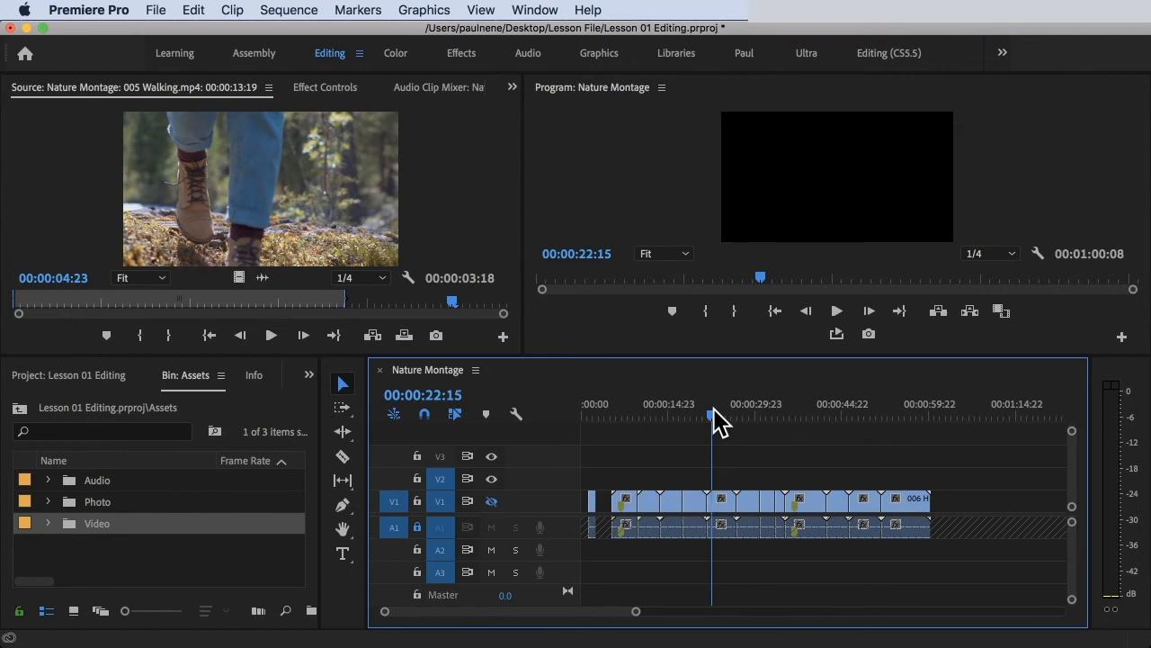
Move the playhead to the sequence start, scrub its timecode through 00:00:03:04, and return it to 00:00:00:00
left_click_drag(712, 428, 527, 438)
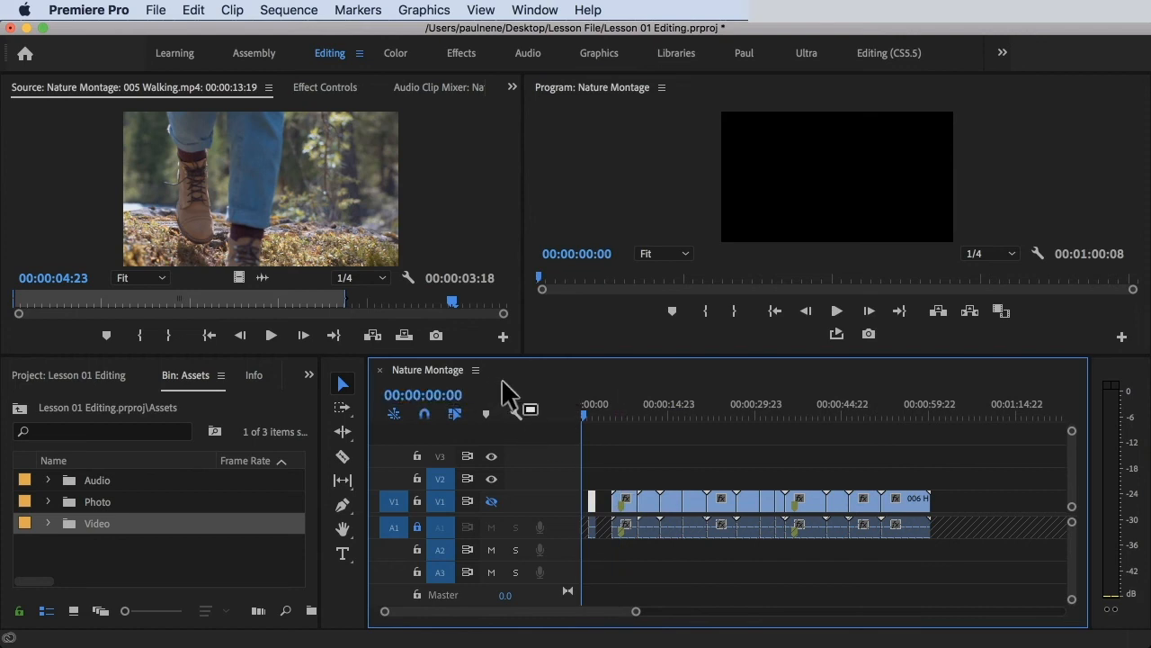
left_click_drag(425, 396, 496, 397)
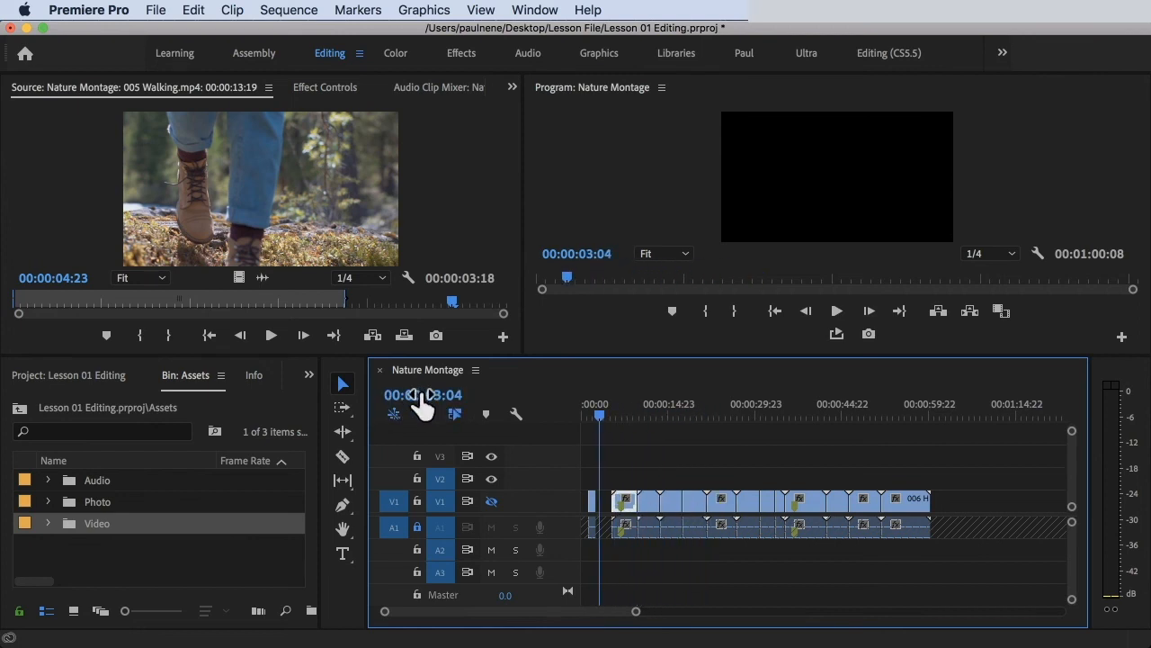
mouse_move(427, 397)
left_mouse_down()
mouse_move(529, 396)
mouse_move(359, 397)
mouse_move(648, 396)
mouse_move(416, 409)
left_mouse_up()
left_click(455, 396)
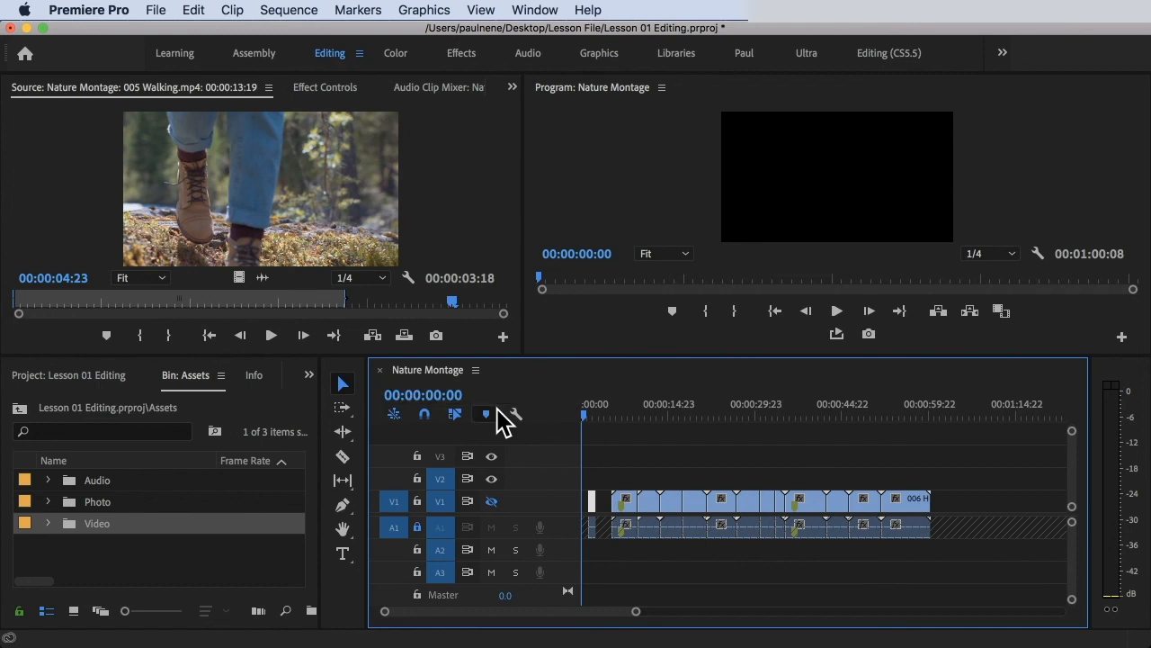
Add a marker at the sequence start and set the playhead timecode to 00:00:50:00, followed by 00:00:10:00
left_click(492, 411)
left_click(474, 394)
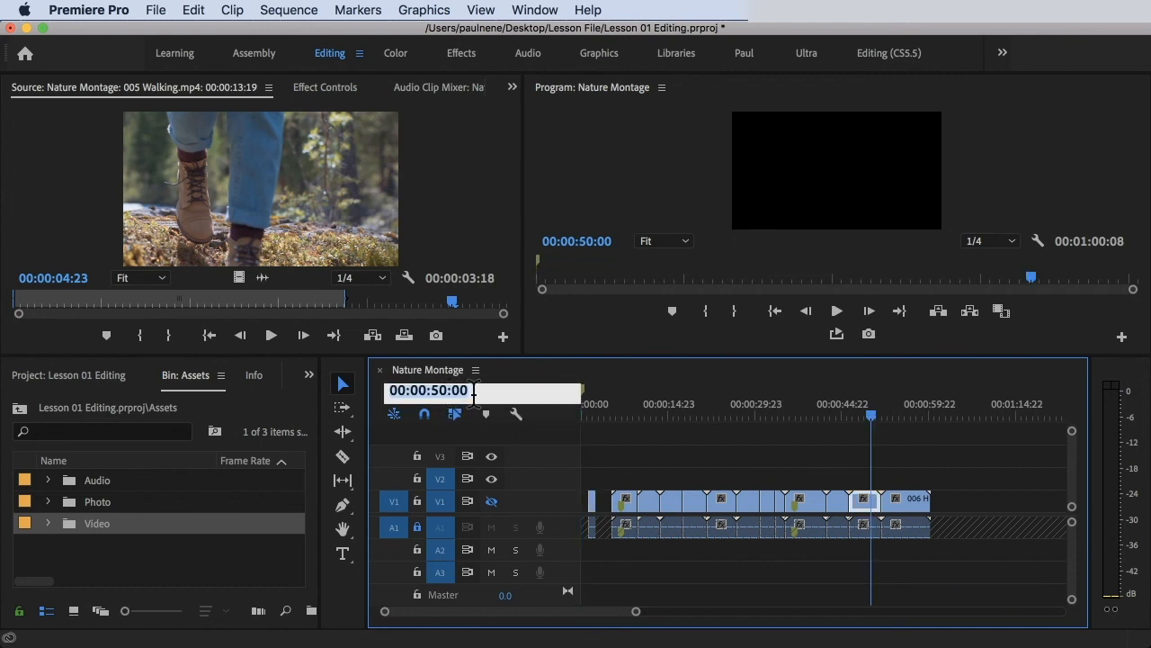
left_click(448, 390)
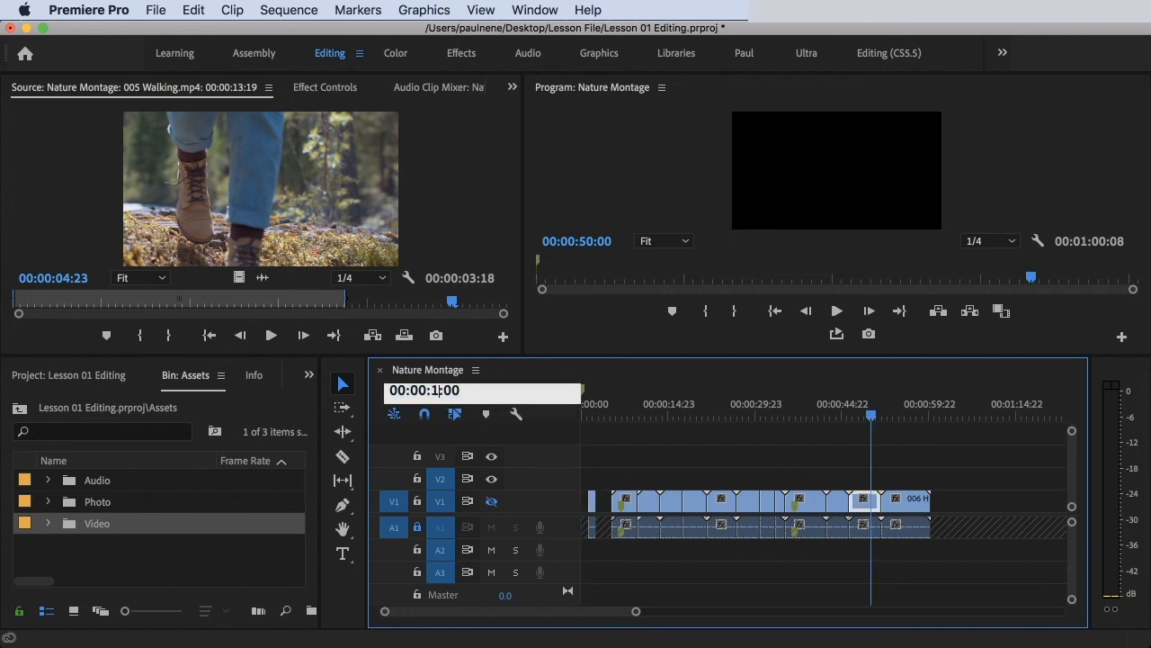
key("Return")
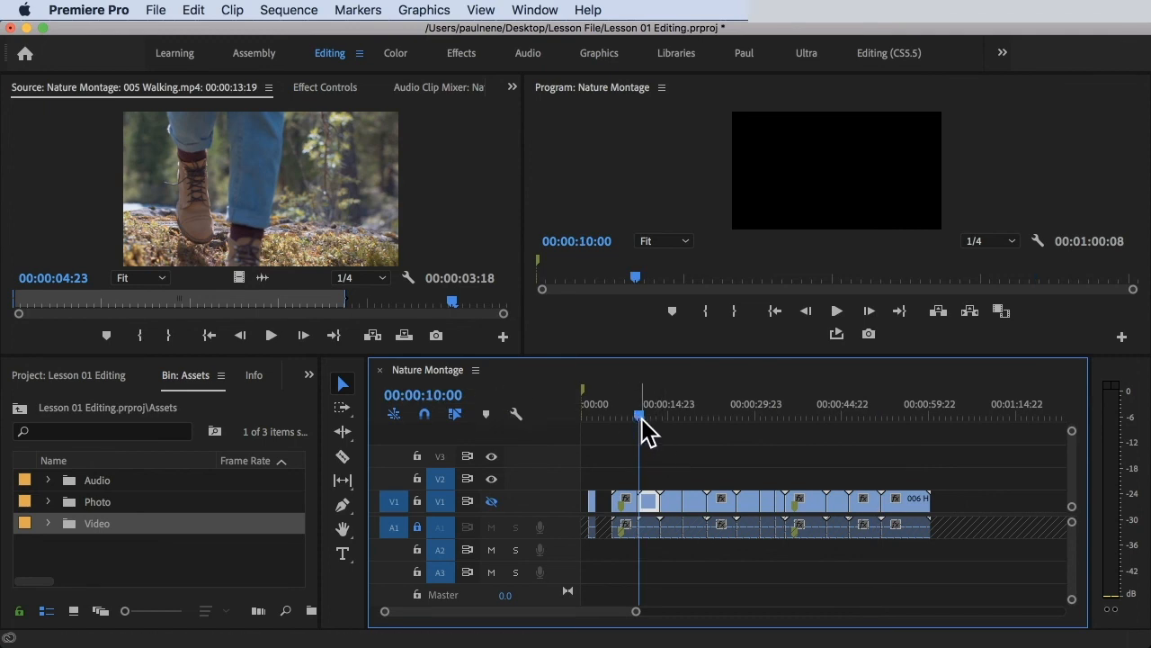
Scrub the playhead timecode back to 00:00:02:06 and review the timeline display settings without changing them
left_click(423, 393)
left_click(619, 369)
left_click_drag(420, 394, 373, 393)
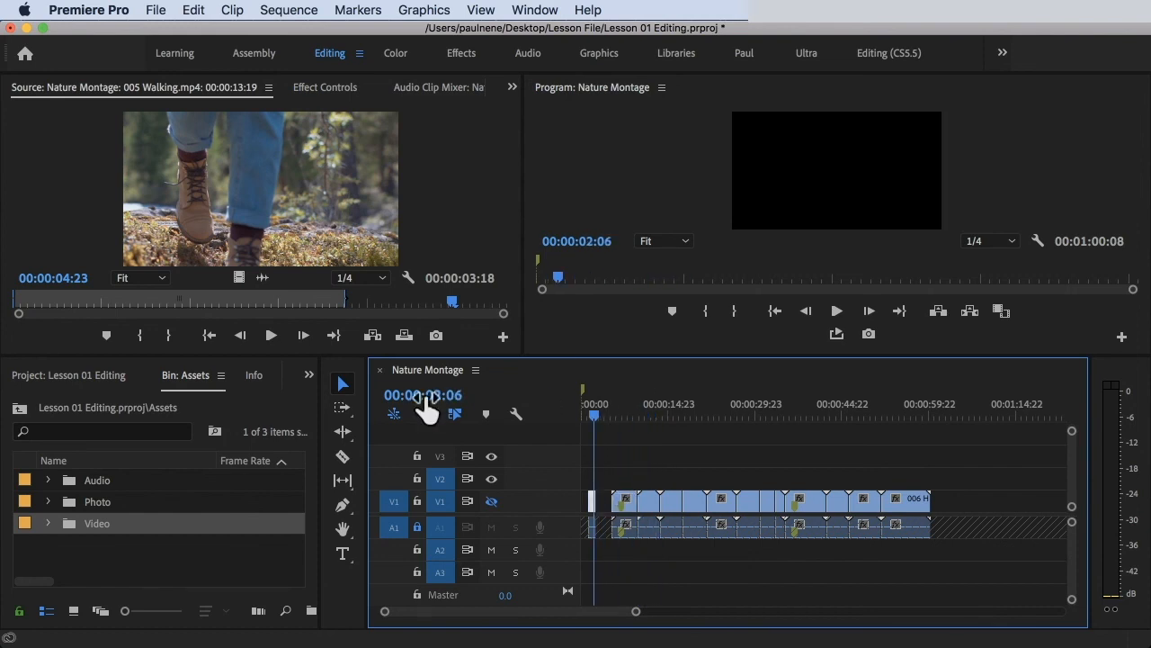
left_click(516, 414)
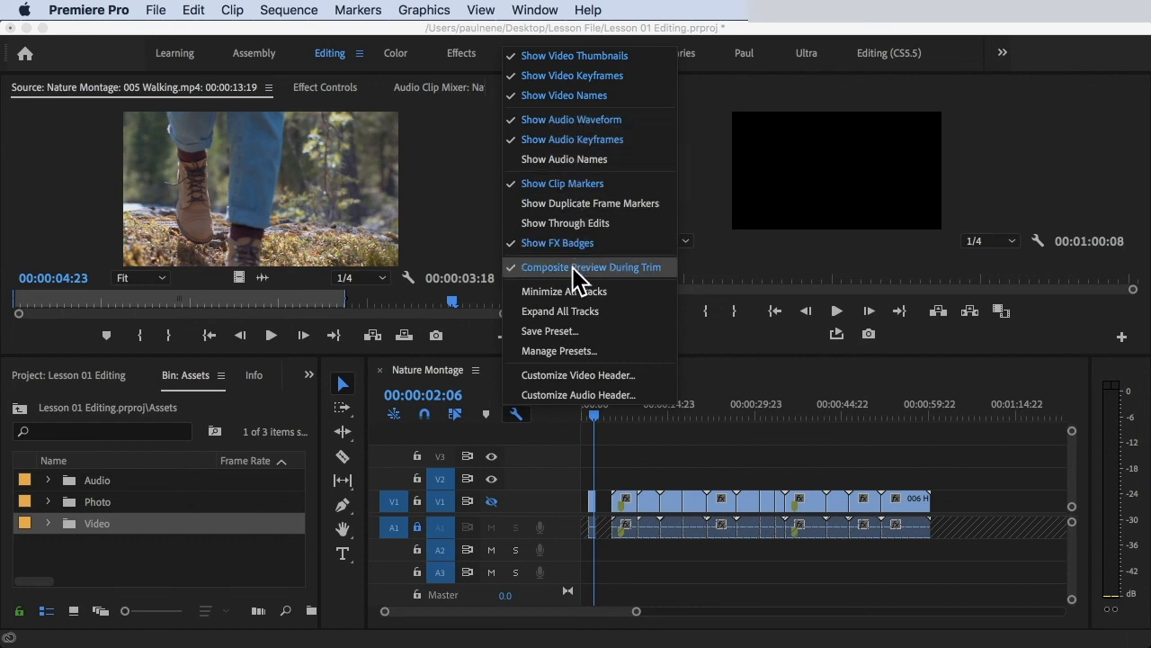
left_click(533, 418)
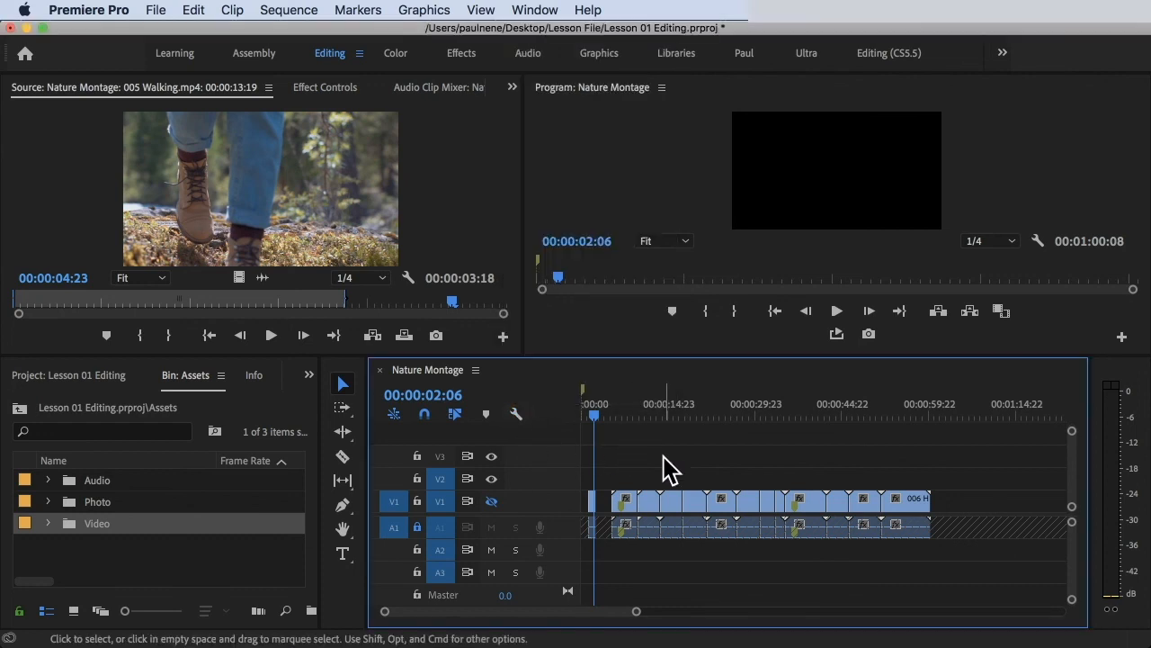